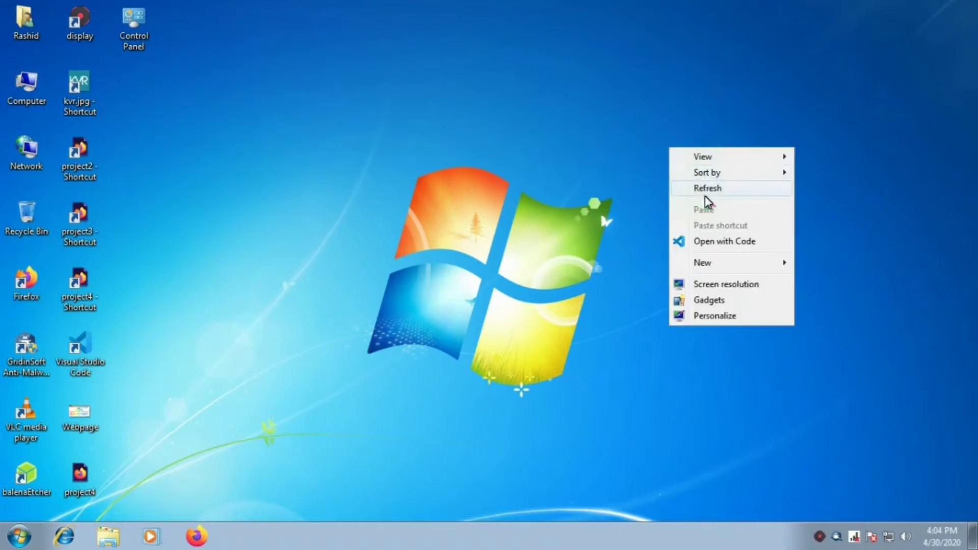
left_click(706, 201)
right_click(679, 76)
left_click(724, 117)
left_click(326, 63)
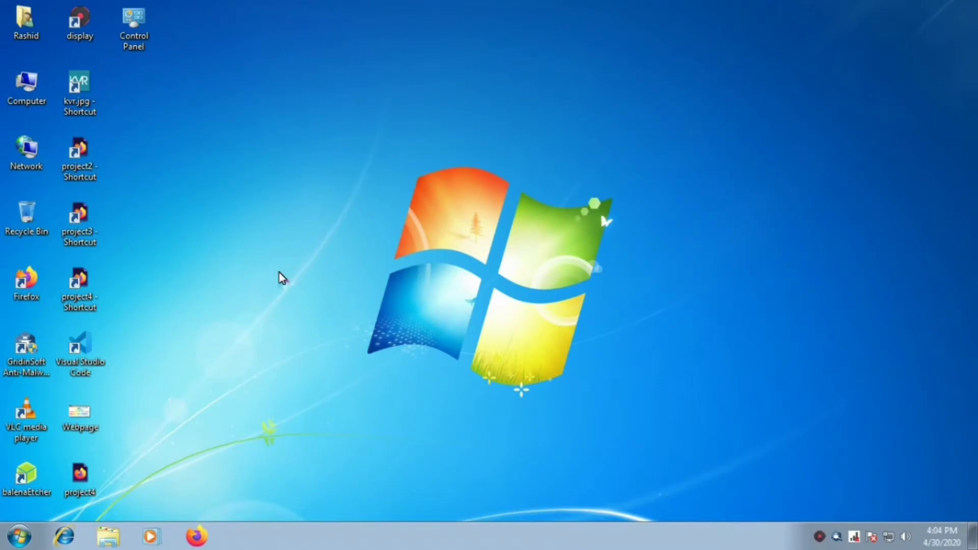
right_click(270, 105)
left_click(301, 144)
right_click(147, 181)
left_click(161, 216)
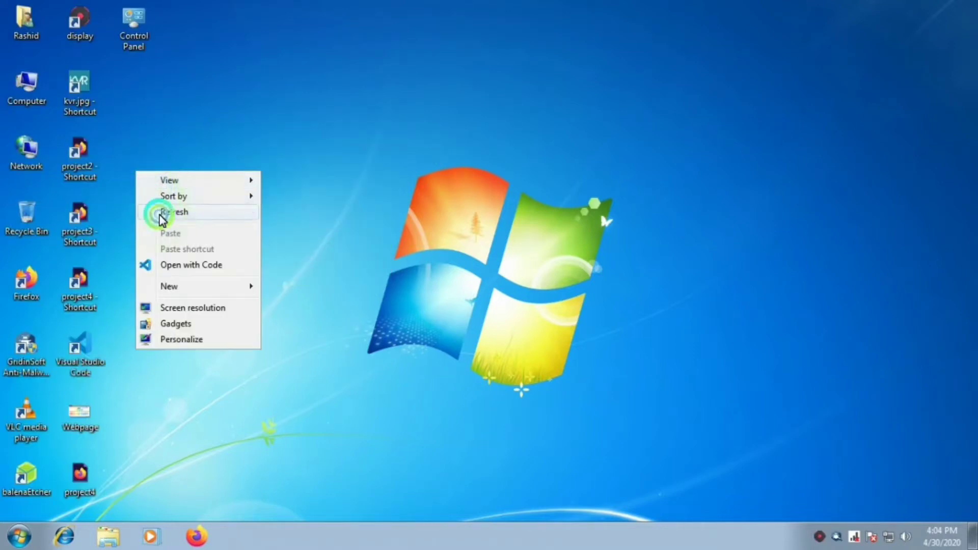
right_click(298, 139)
left_click(443, 179)
right_click(726, 175)
left_click(739, 212)
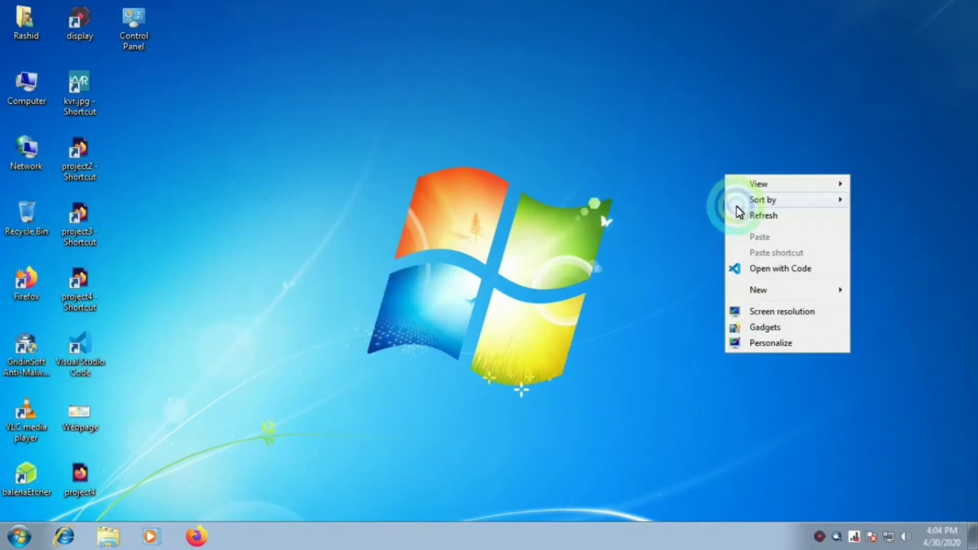
right_click(747, 63)
left_click(755, 102)
right_click(651, 60)
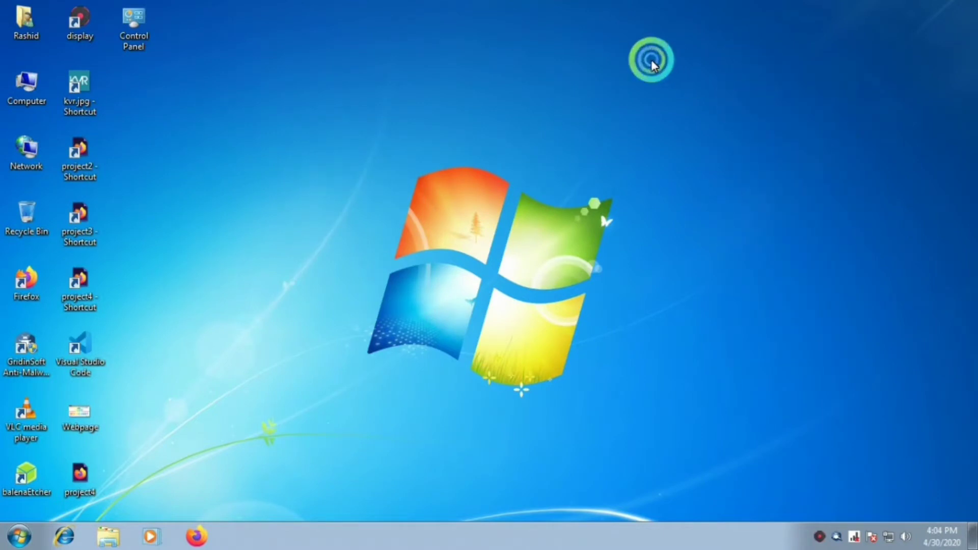
left_click(684, 99)
right_click(637, 54)
left_click(644, 94)
right_click(583, 56)
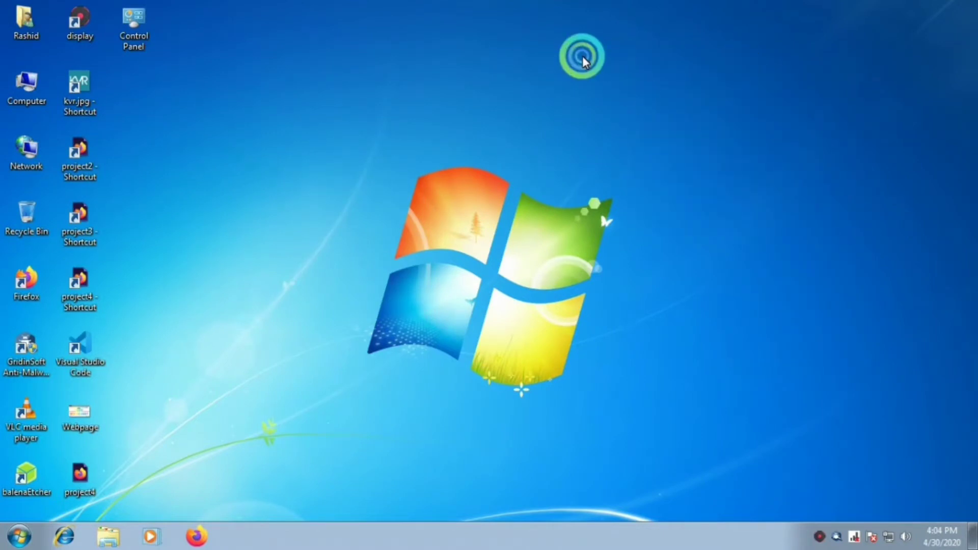
left_click(606, 99)
right_click(579, 61)
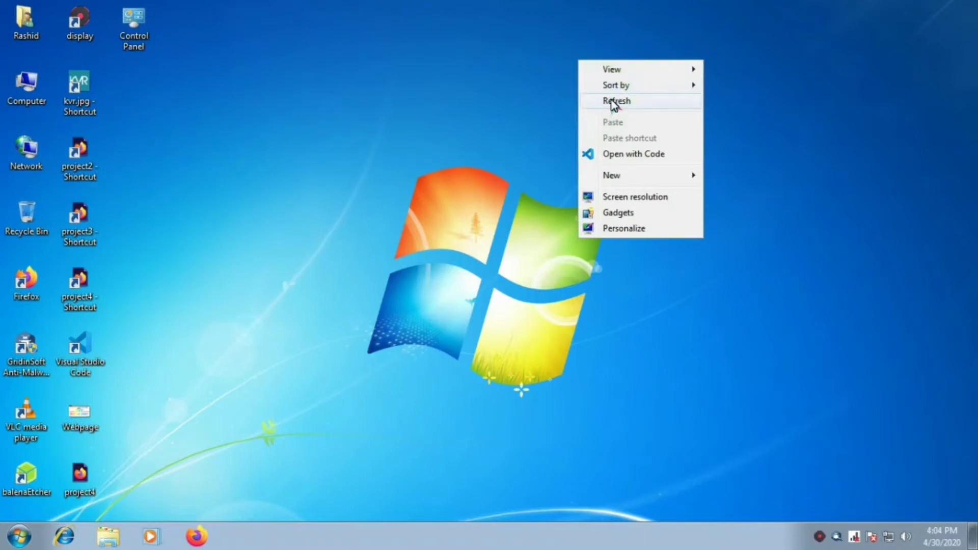
left_click(524, 135)
Search the web in Firefox for "get in to pc" and open the igetintopc.com Software Categories result
left_click(197, 541)
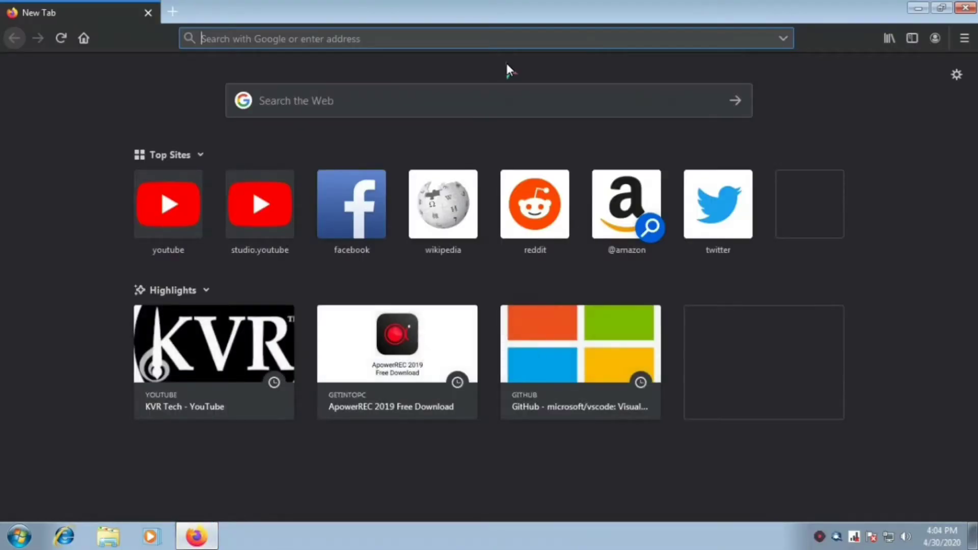
left_click(476, 104)
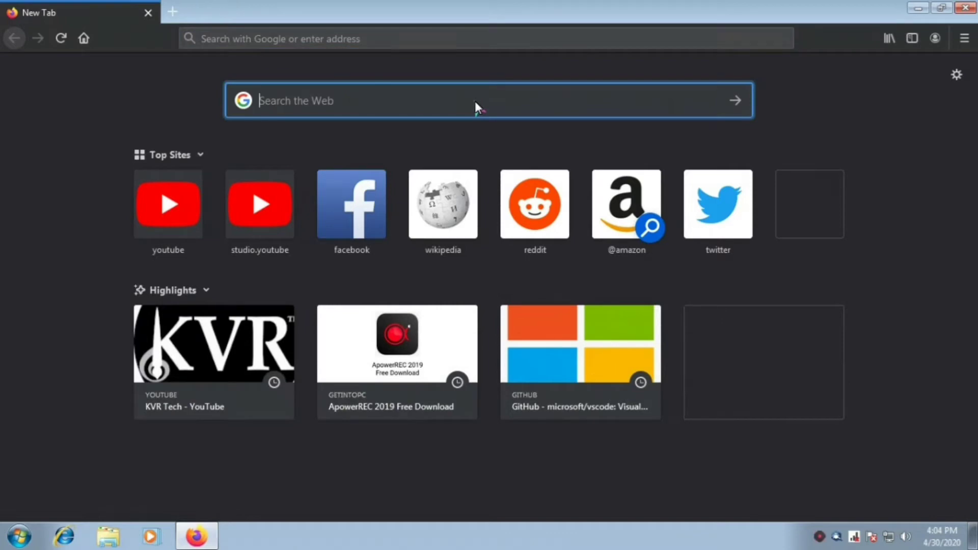
type("ge")
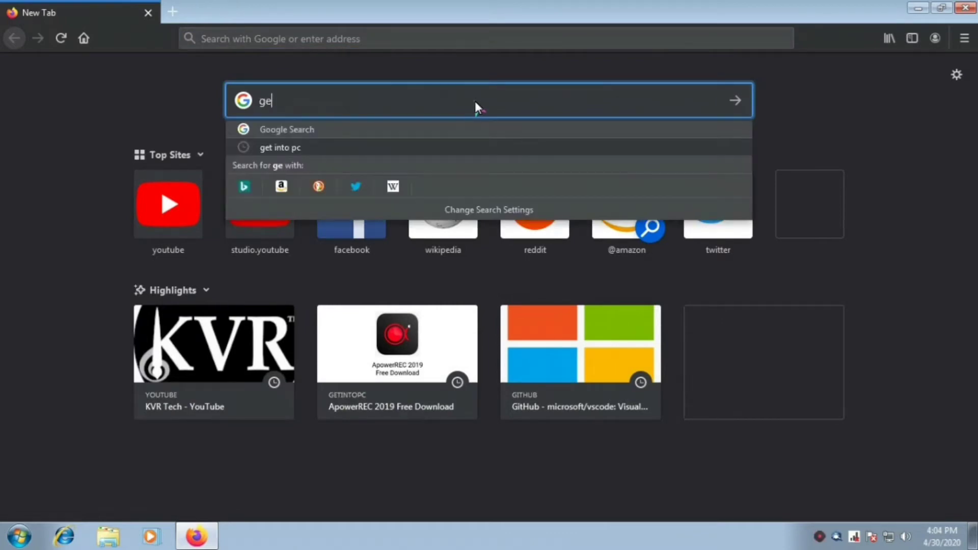
type("t io")
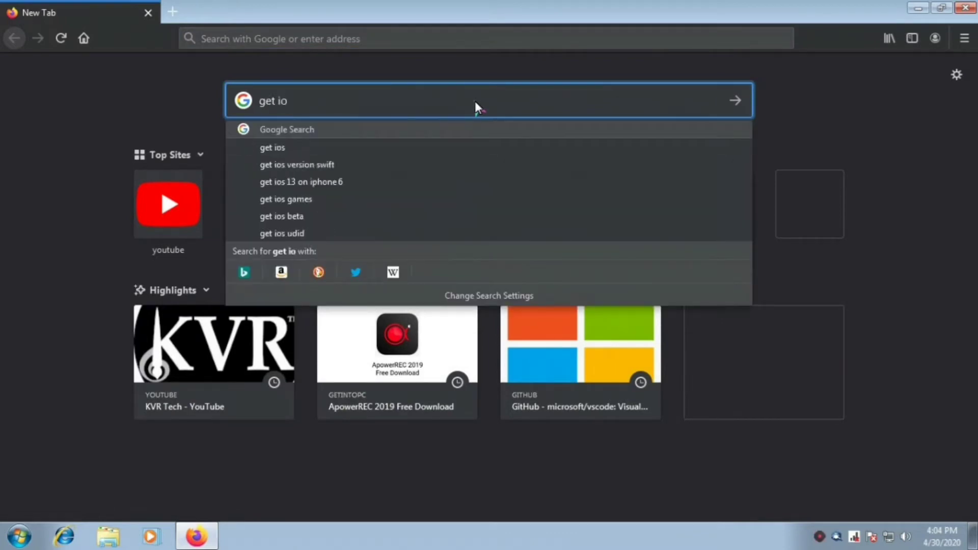
type("n to")
key("BackSpace")
key("BackSpace")
key("BackSpace")
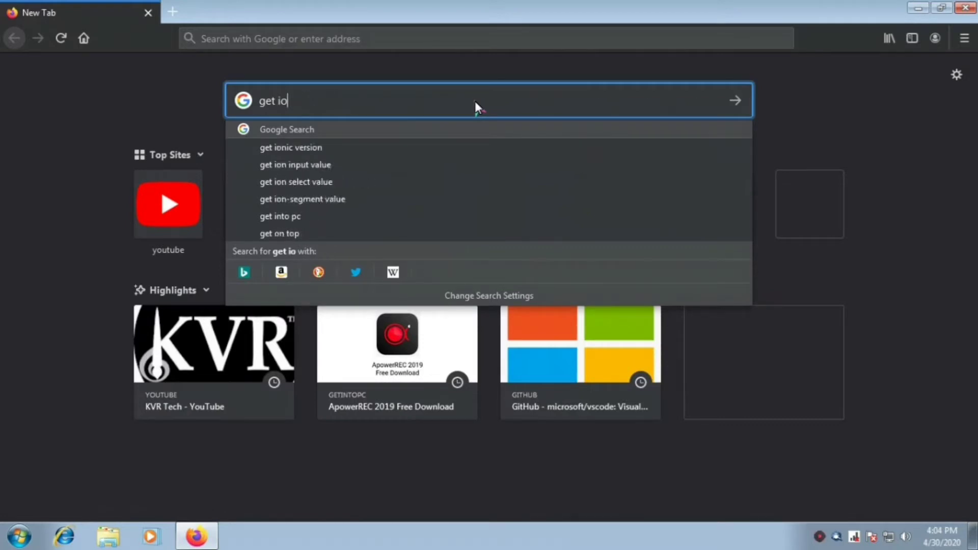
type("n to pc")
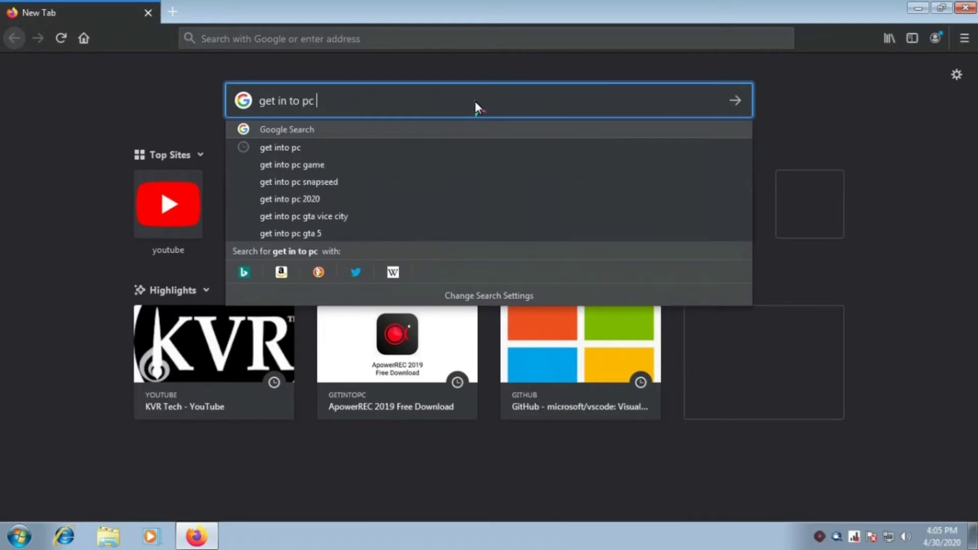
key("Return")
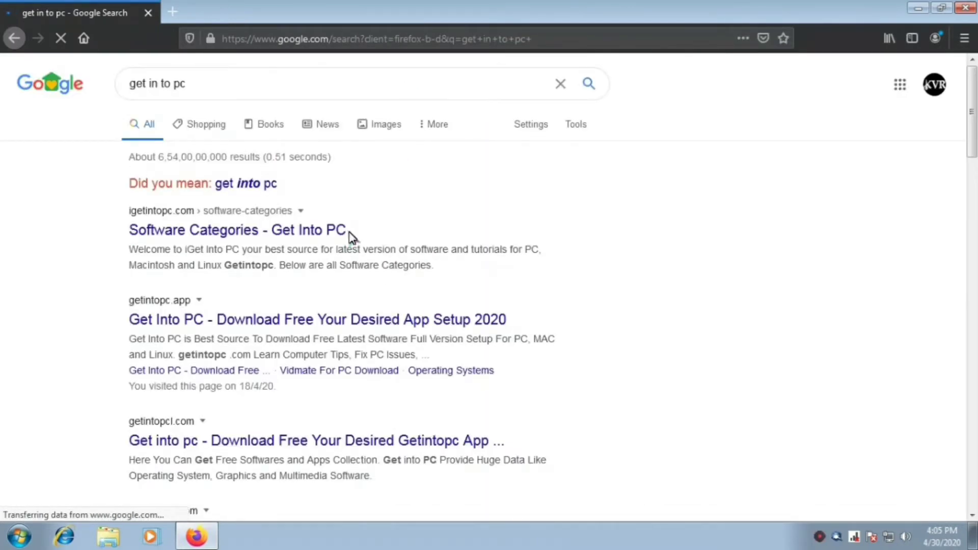
left_click(248, 237)
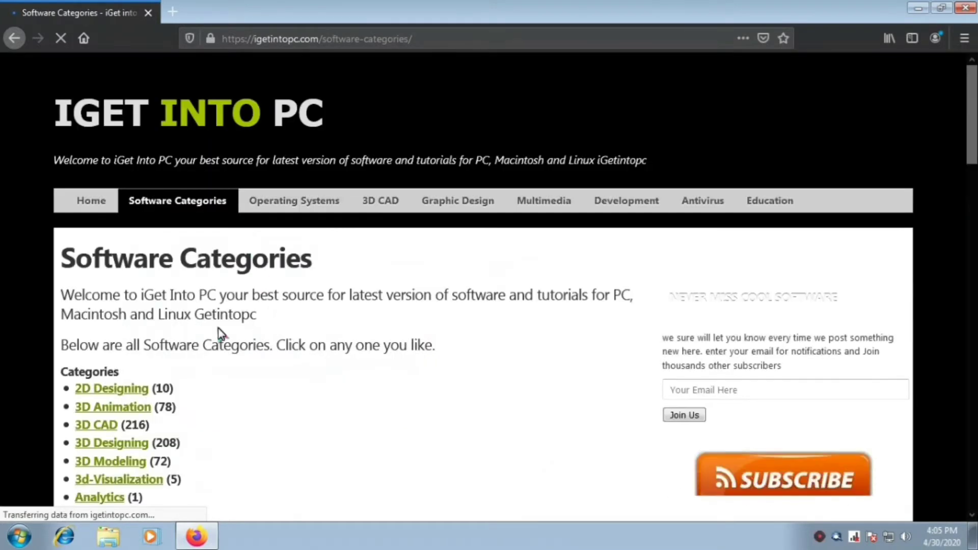
Look through the full list of software categories on the igetintopc.com page
scroll(207, 355, "down", 3)
scroll(198, 285, "down", 2)
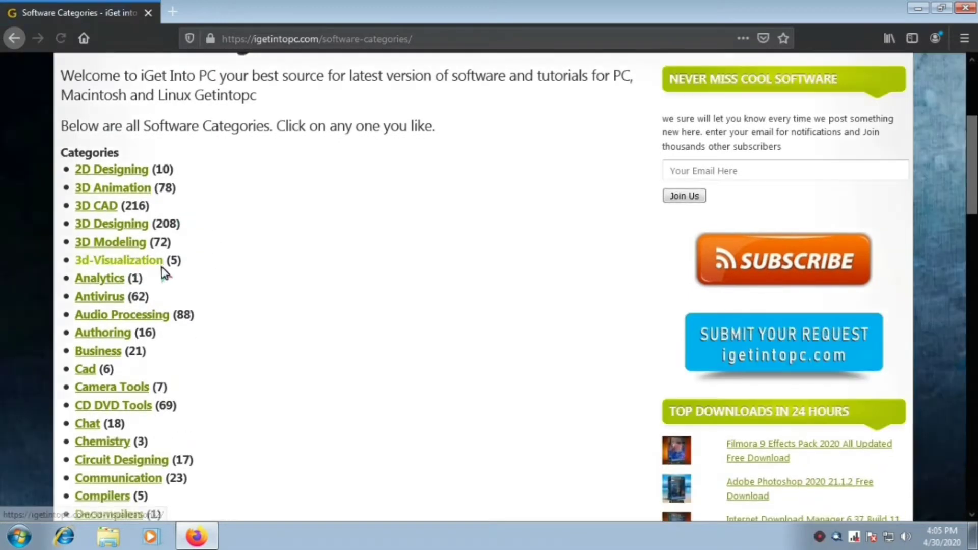
scroll(182, 266, "down", 2)
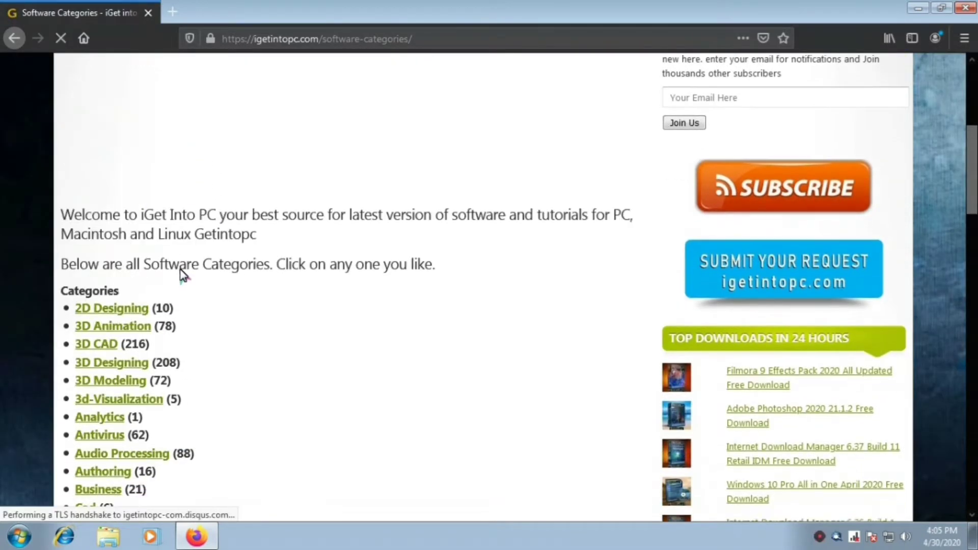
scroll(331, 342, "down", 2)
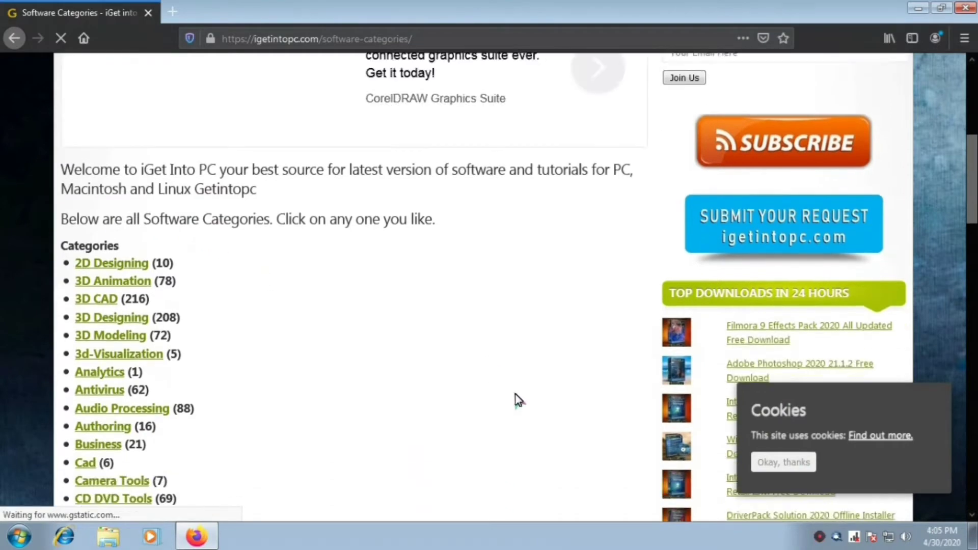
scroll(268, 343, "down", 2)
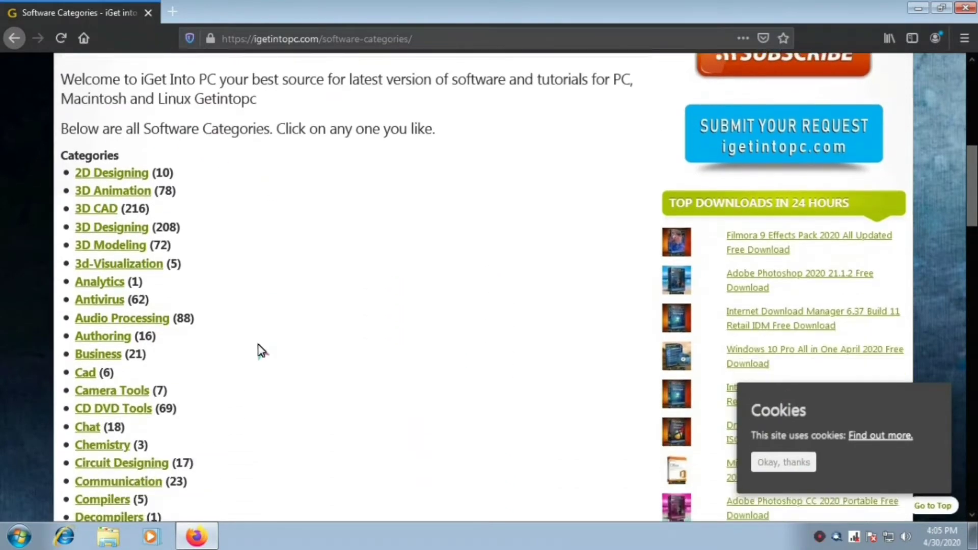
scroll(257, 350, "up", 7)
scroll(242, 348, "down", 10)
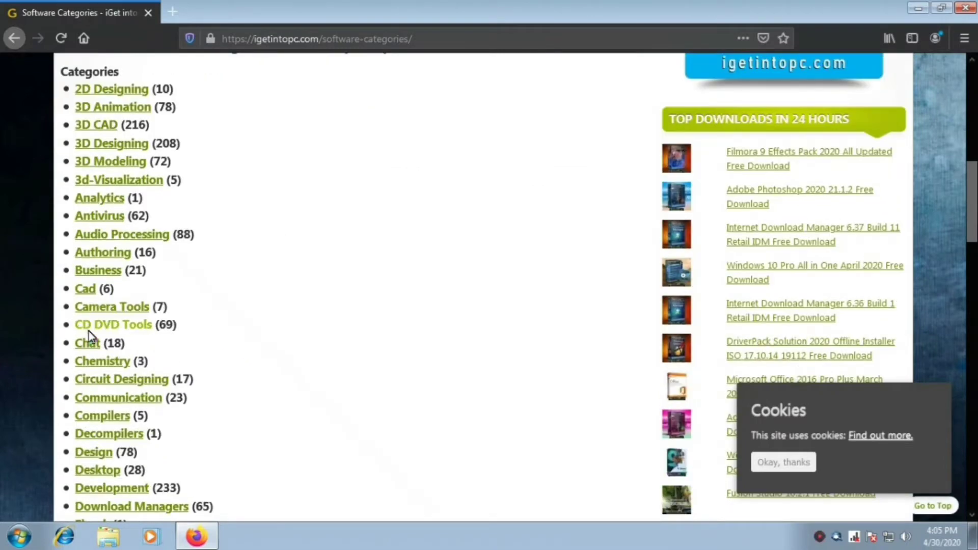
scroll(97, 340, "down", 6)
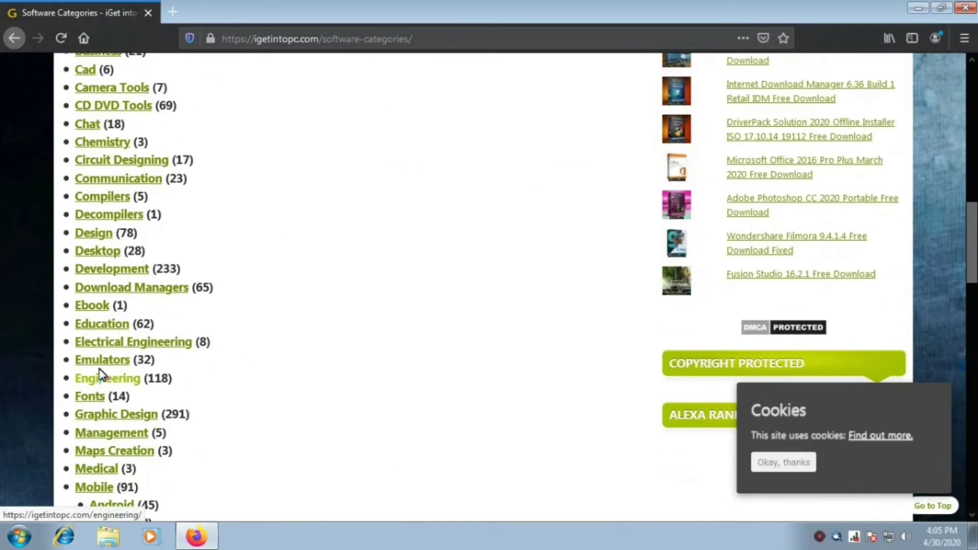
scroll(115, 403, "down", 4)
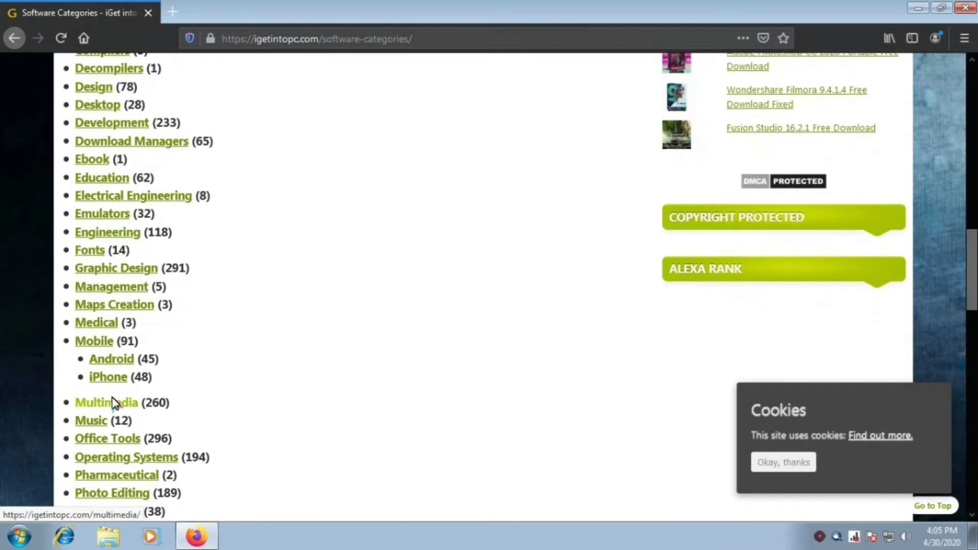
scroll(112, 403, "down", 8)
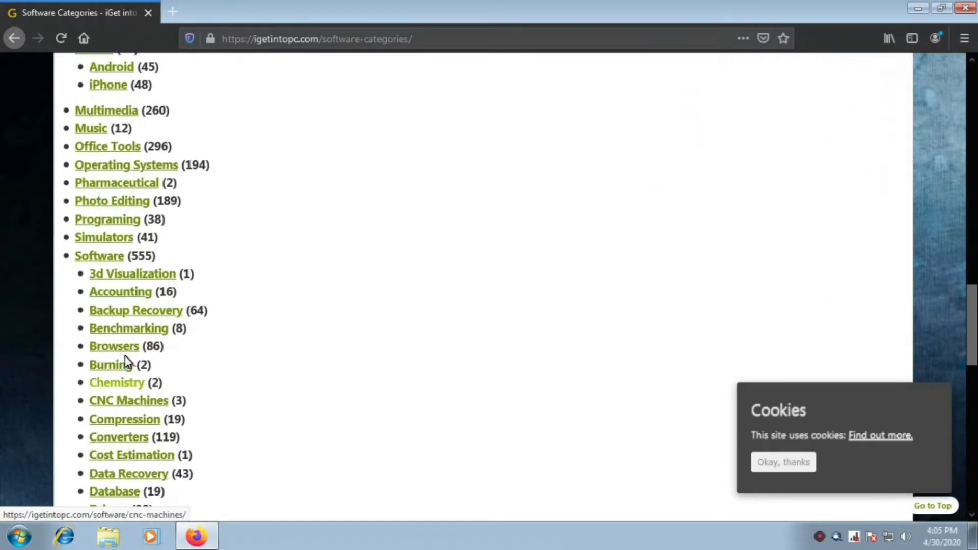
scroll(115, 301, "down", 8)
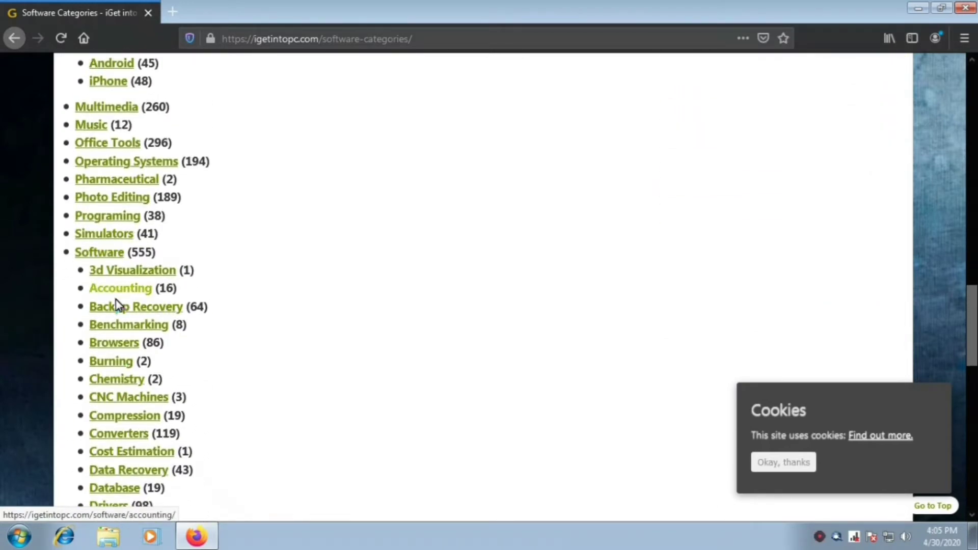
scroll(117, 306, "down", 8)
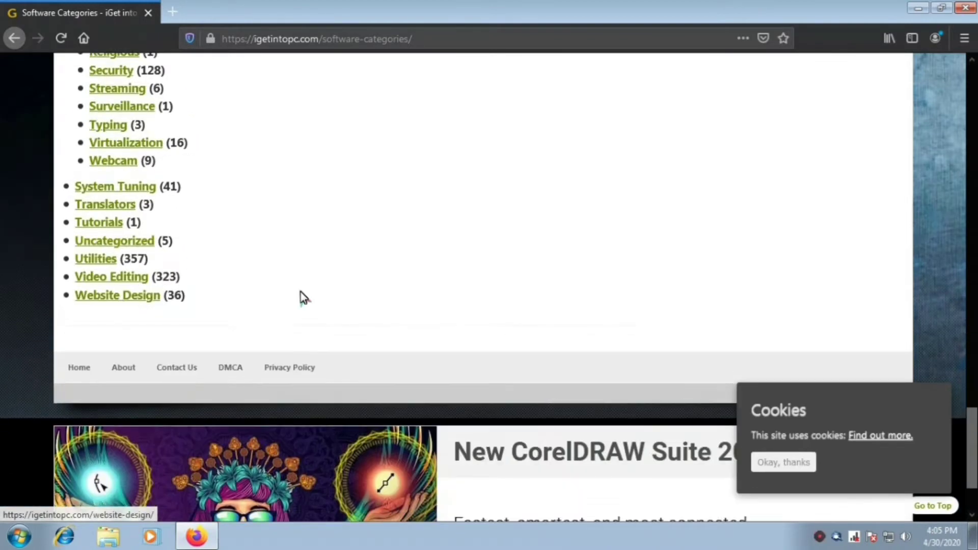
Search the igetintopc.com website for "anti malware"
scroll(300, 292, "up", 14)
scroll(301, 294, "up", 20)
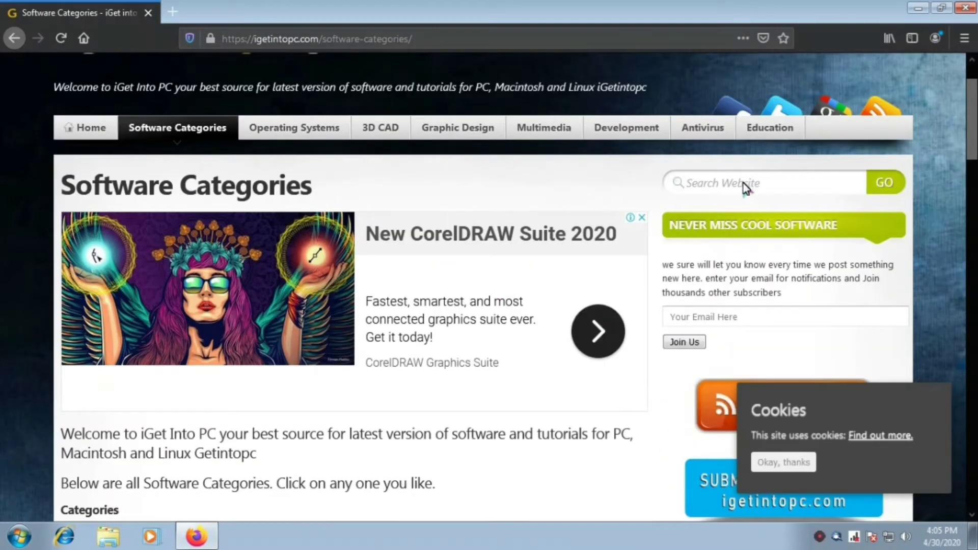
left_click(744, 185)
key("Return")
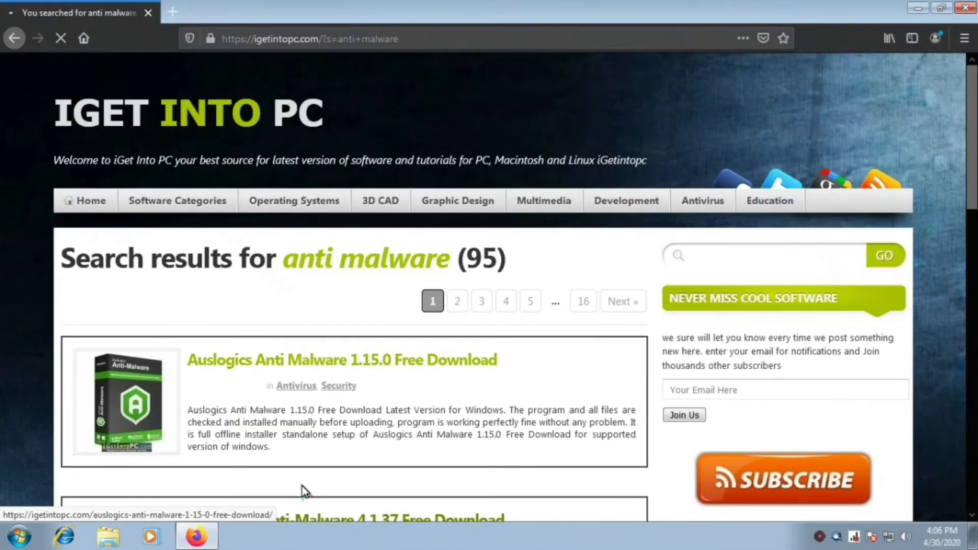
left_click(301, 387)
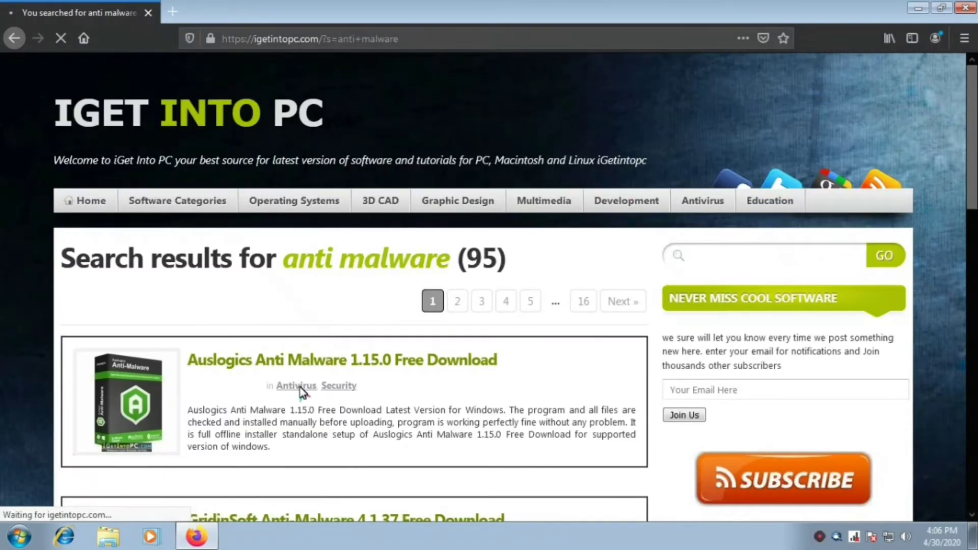
Look through the first two pages of anti malware search results and return to page 1
scroll(332, 414, "down", 4)
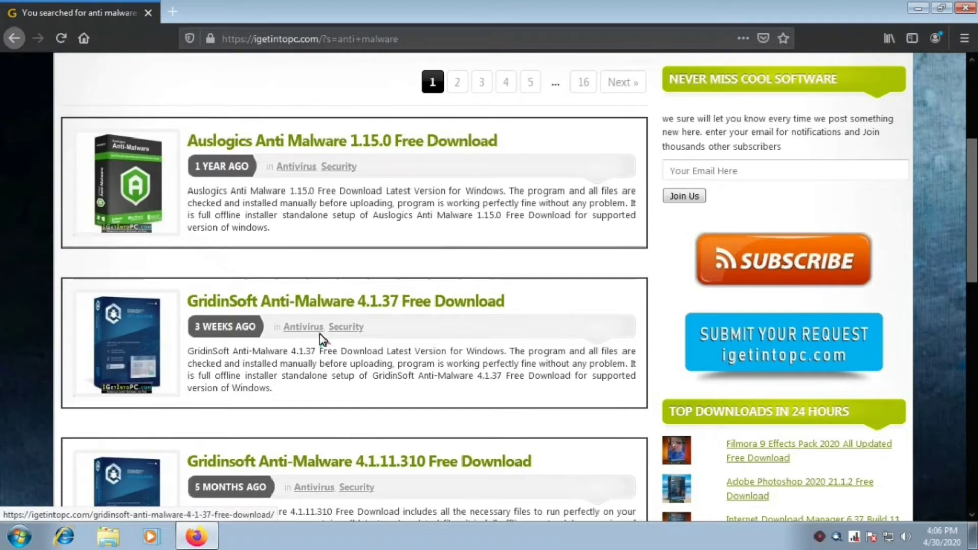
scroll(229, 326, "down", 7)
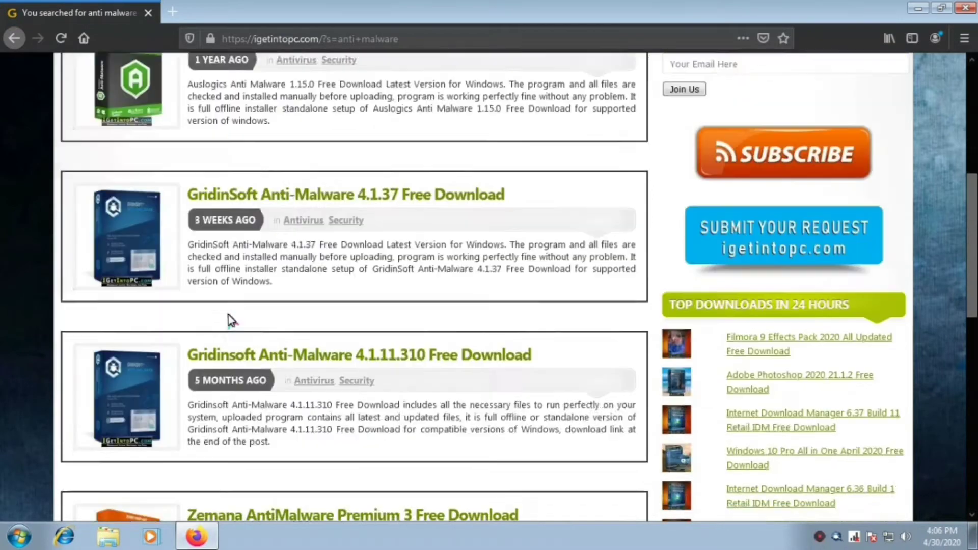
scroll(228, 316, "down", 6)
scroll(227, 316, "up", 1)
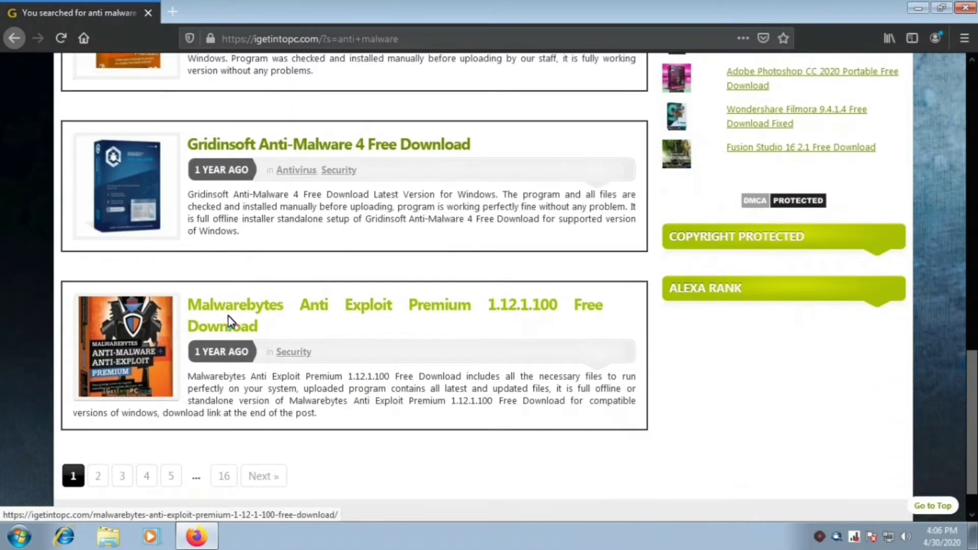
scroll(229, 319, "down", 1)
left_click(262, 436)
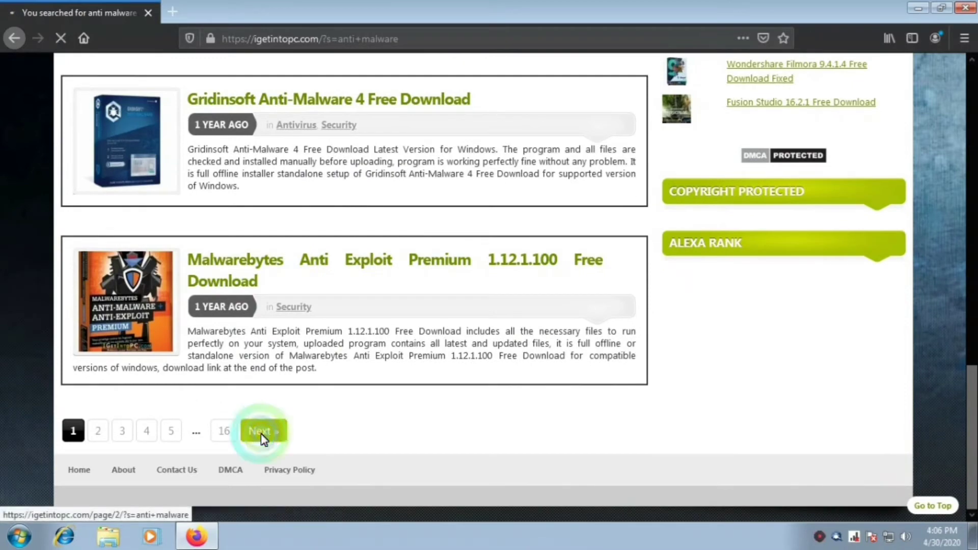
scroll(275, 402, "down", 6)
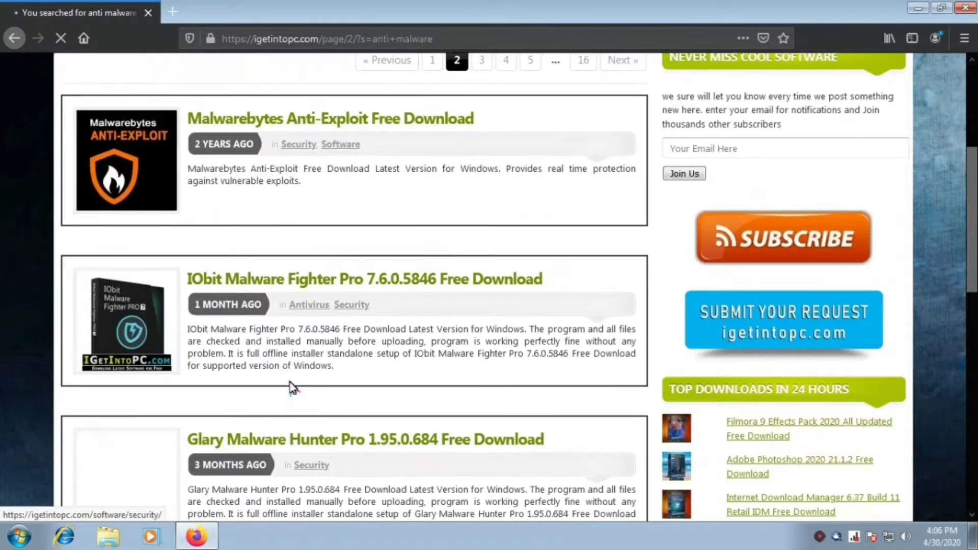
scroll(291, 387, "down", 5)
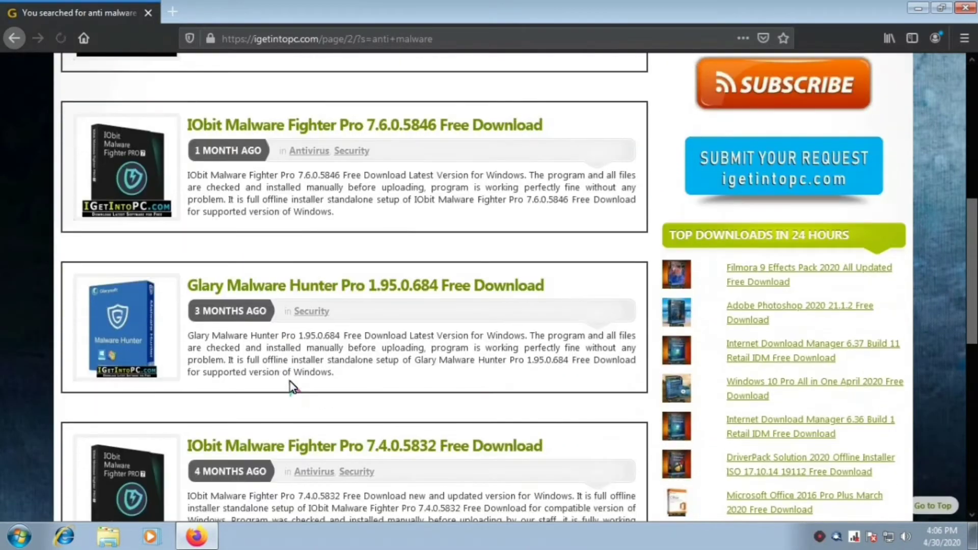
scroll(291, 387, "down", 8)
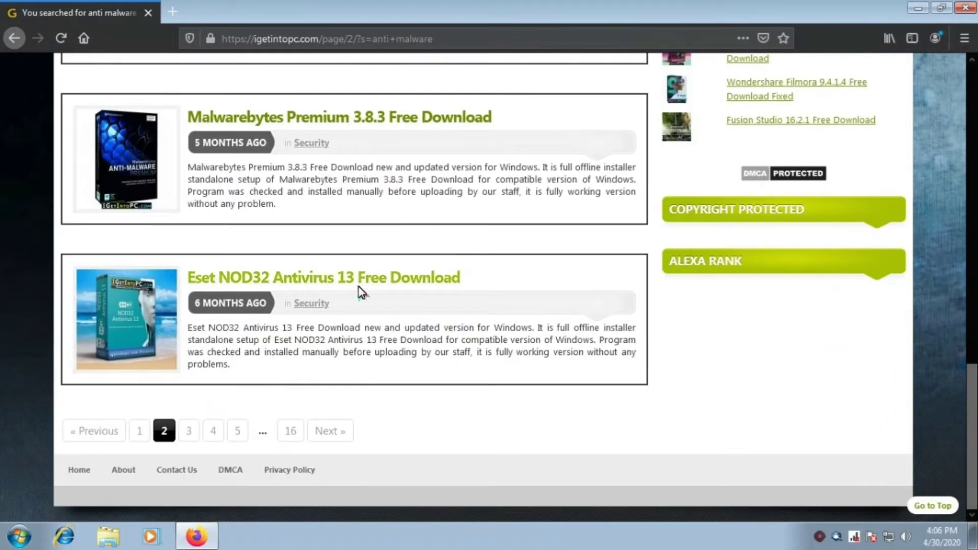
left_click(145, 431)
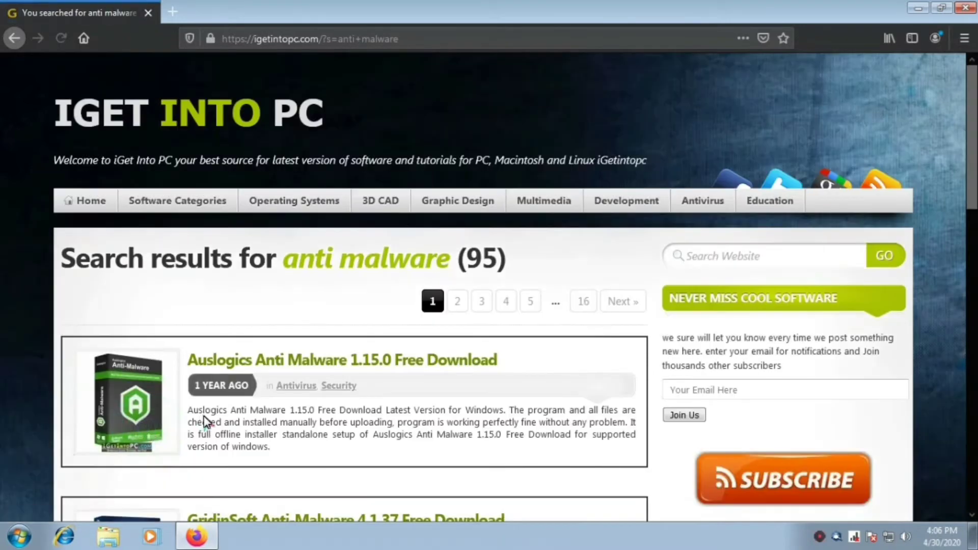
Open the GridinSoft Anti-Malware 4.1.37 search result and review its features, system requirements and technical setup details
scroll(190, 400, "down", 5)
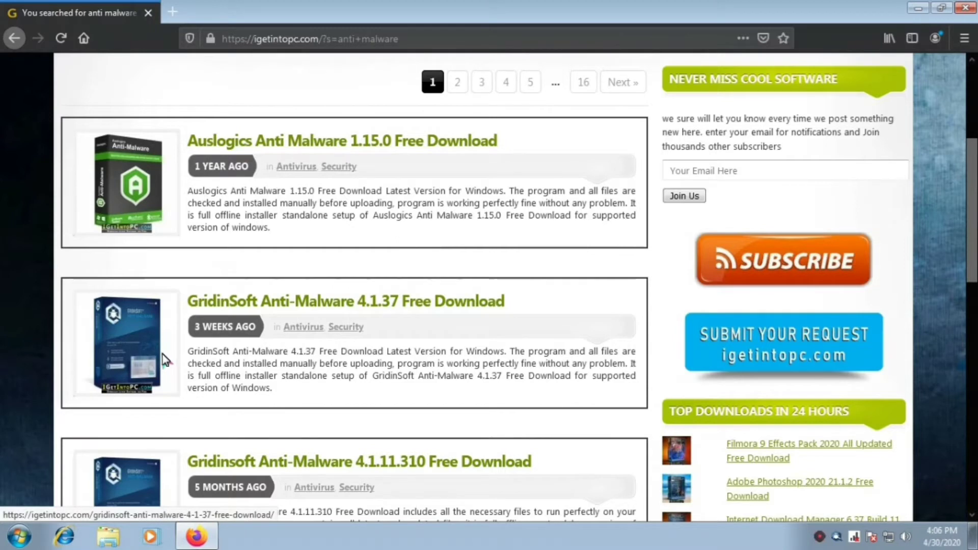
left_click(163, 354)
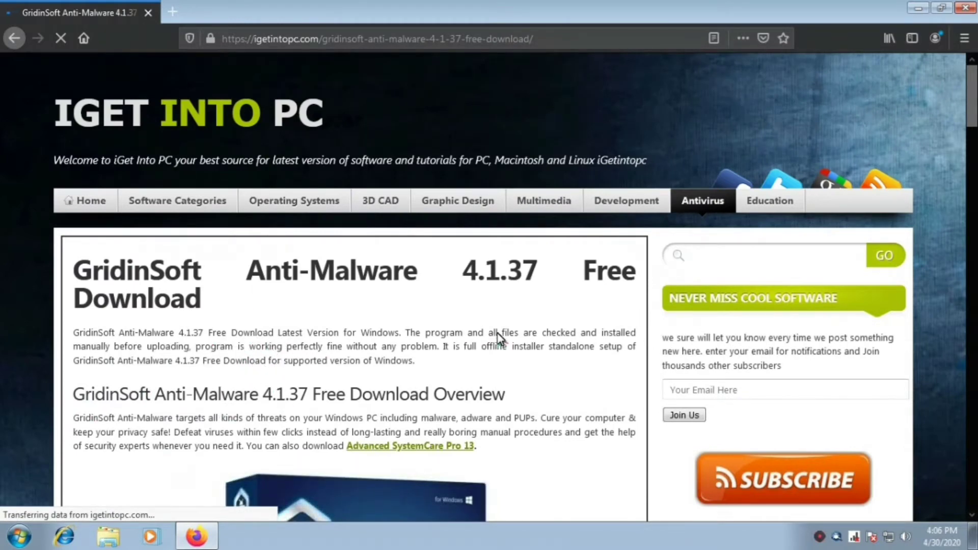
scroll(235, 396, "down", 6)
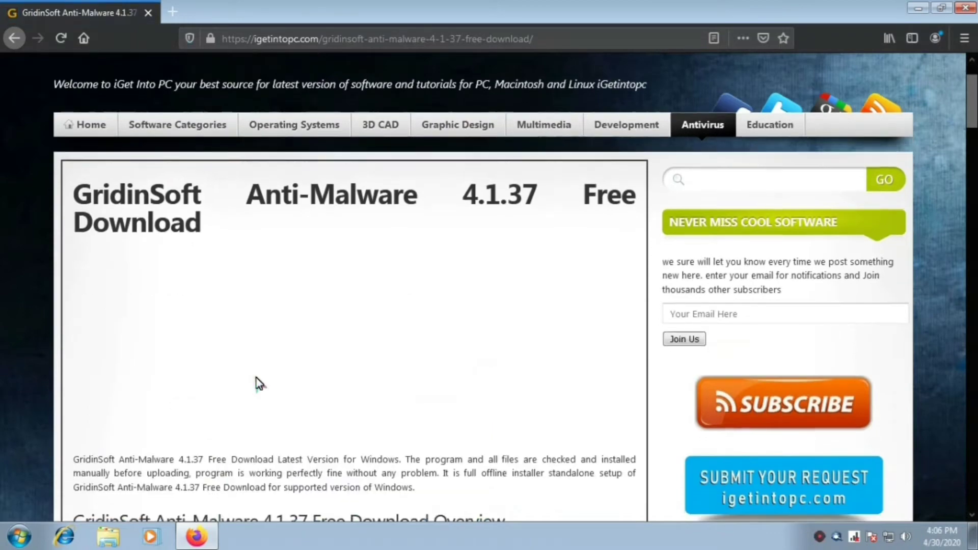
scroll(268, 380, "down", 8)
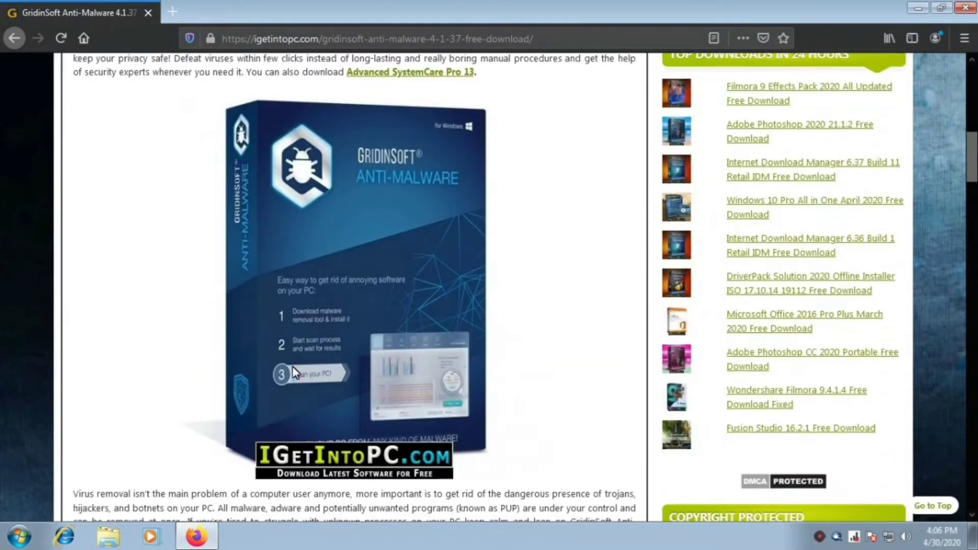
scroll(299, 379, "down", 6)
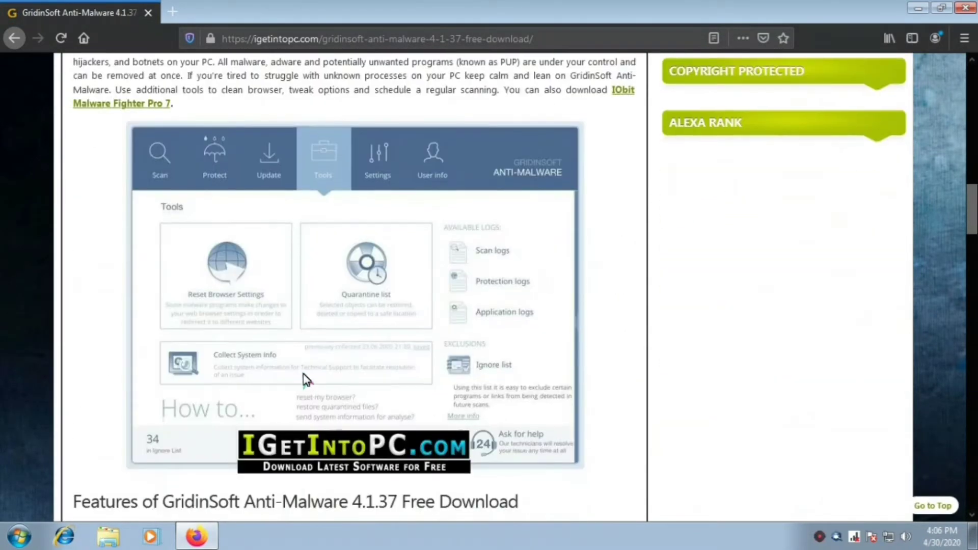
scroll(408, 360, "down", 7)
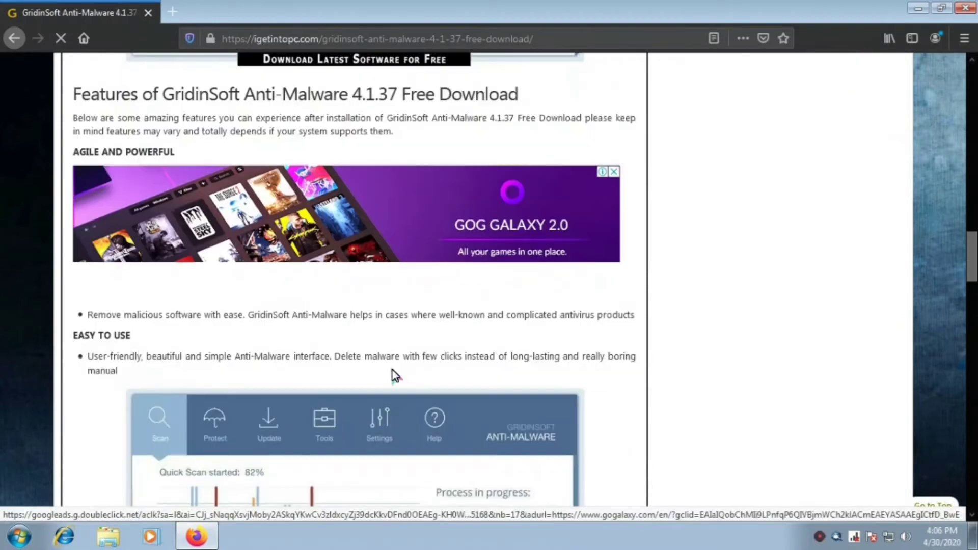
scroll(395, 377, "down", 4)
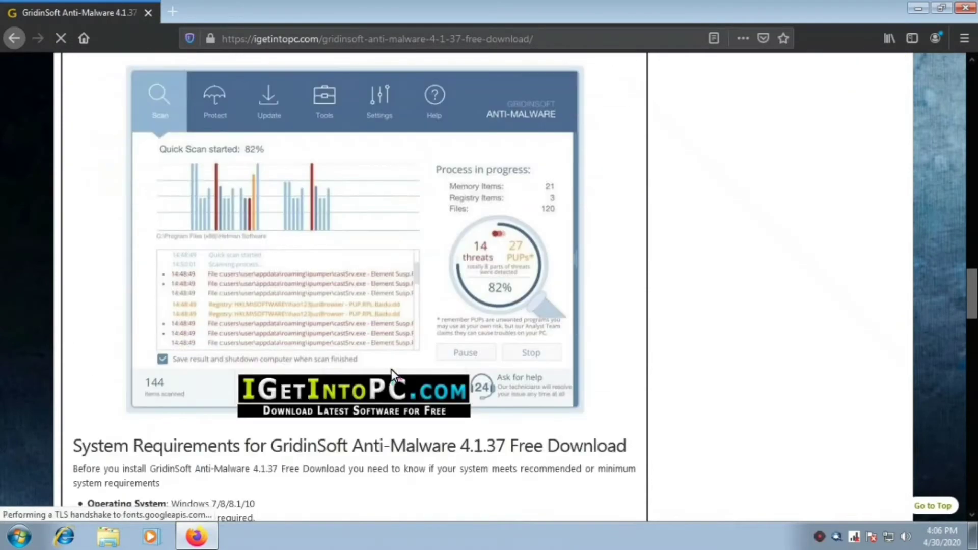
scroll(381, 377, "down", 3)
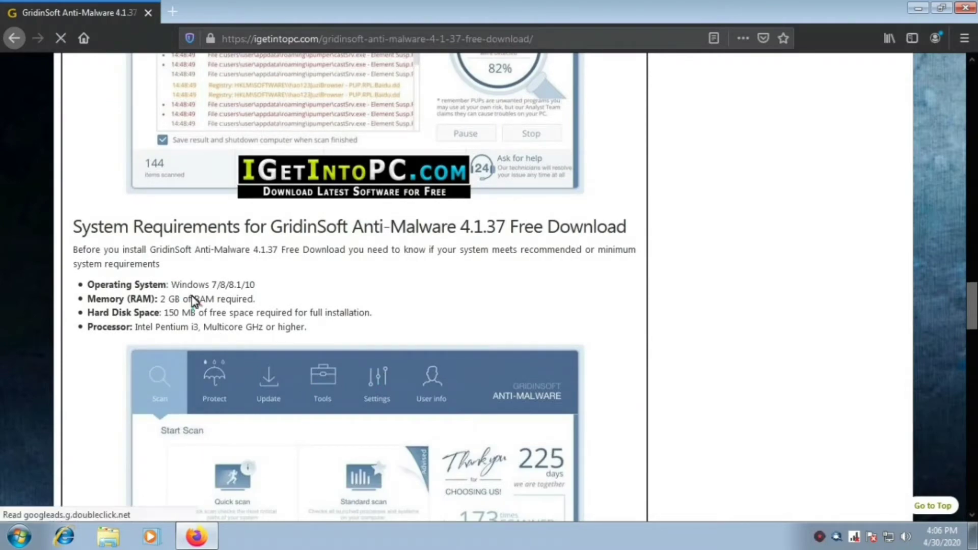
scroll(261, 329, "down", 7)
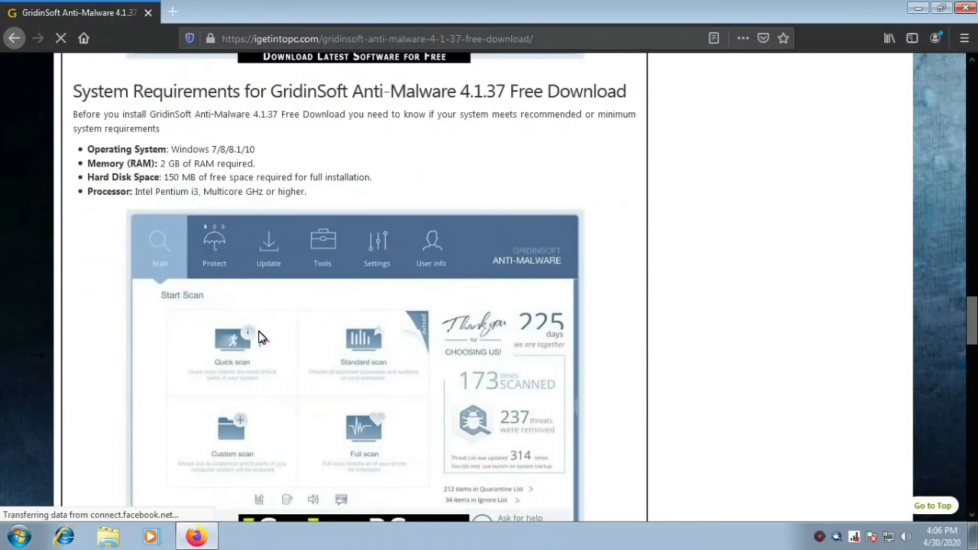
scroll(260, 336, "down", 5)
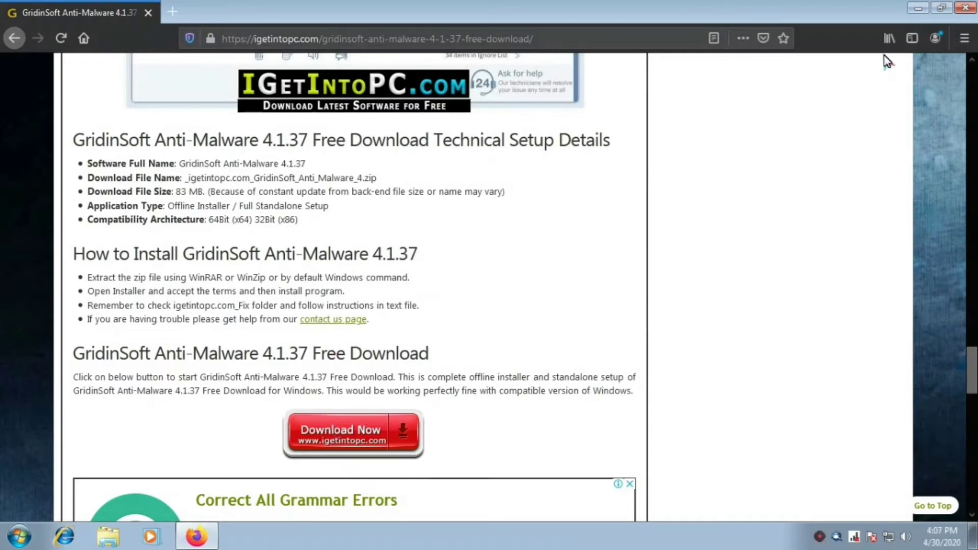
Open the computer's system properties from the desktop to check the Windows edition, processor, memory and system type
left_click(919, 8)
left_click(222, 72)
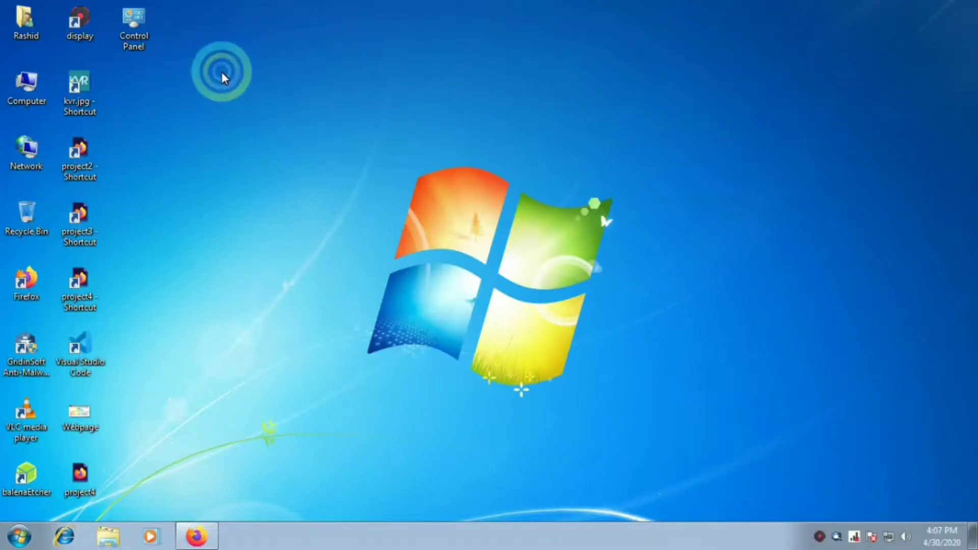
double_click(24, 94)
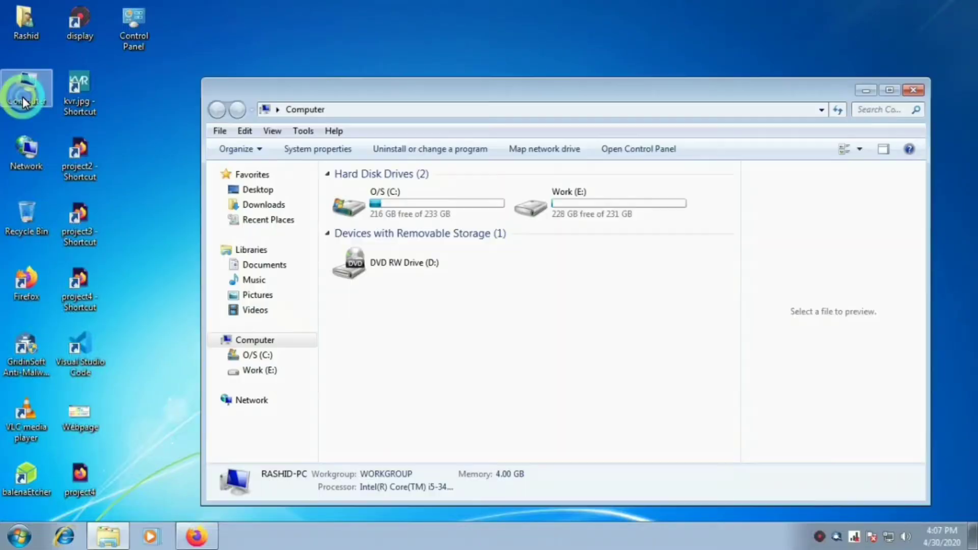
right_click(482, 361)
left_click(549, 496)
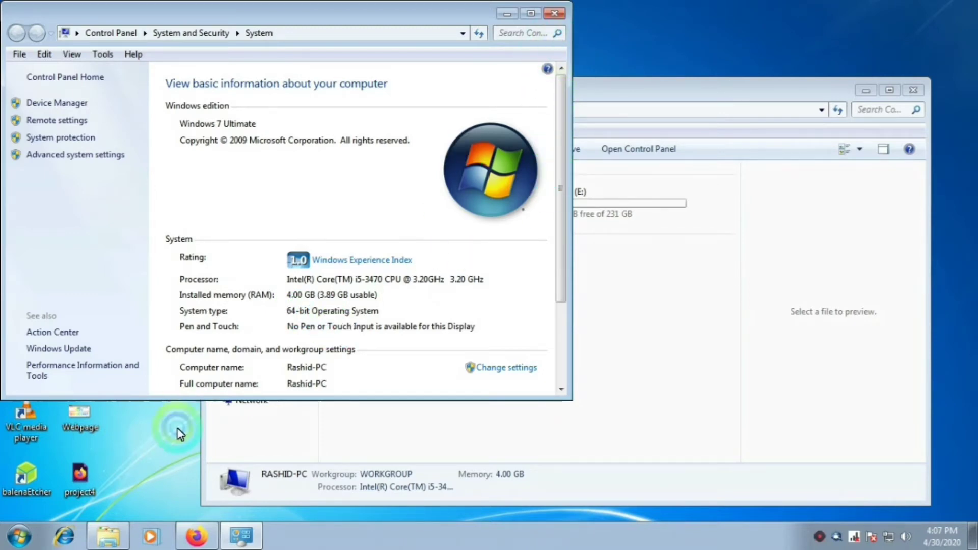
Return to Firefox and request the GridinSoft Anti-Malware 4.1.37 download, agreeing to send the information over the insecure connection
left_click(196, 536)
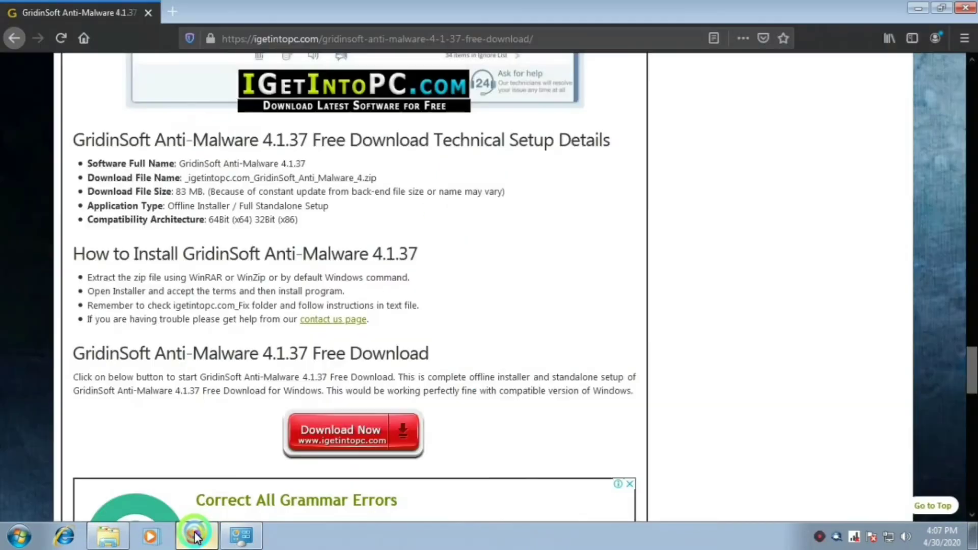
left_click(336, 436)
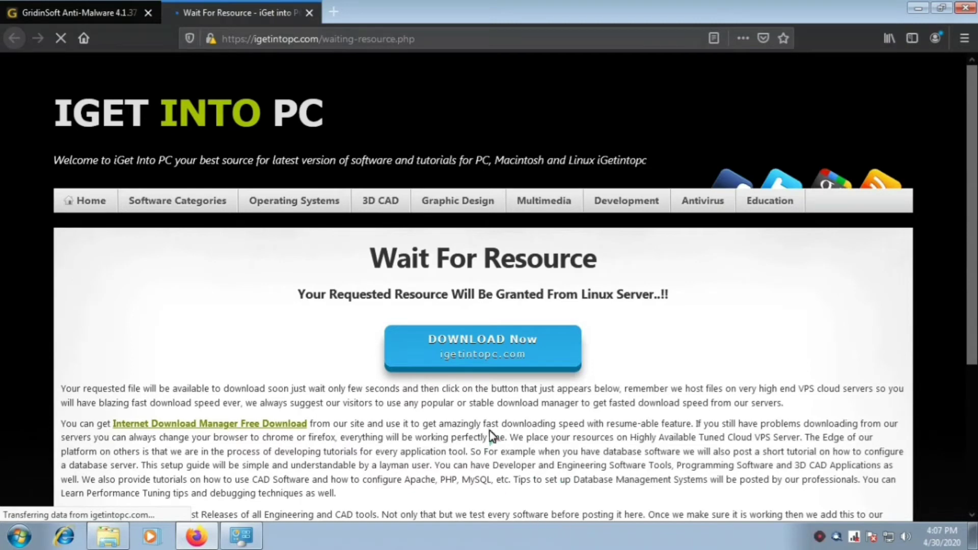
left_click(482, 356)
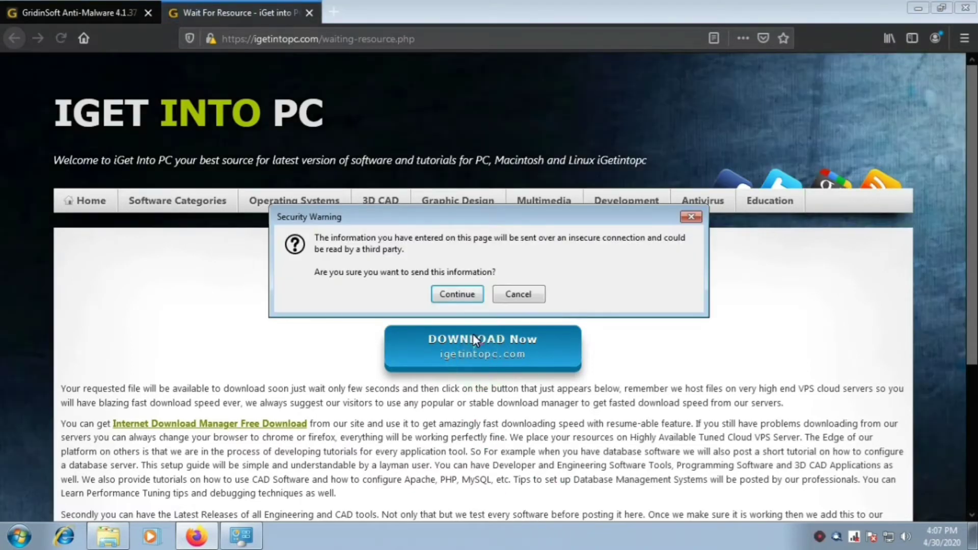
left_click(458, 294)
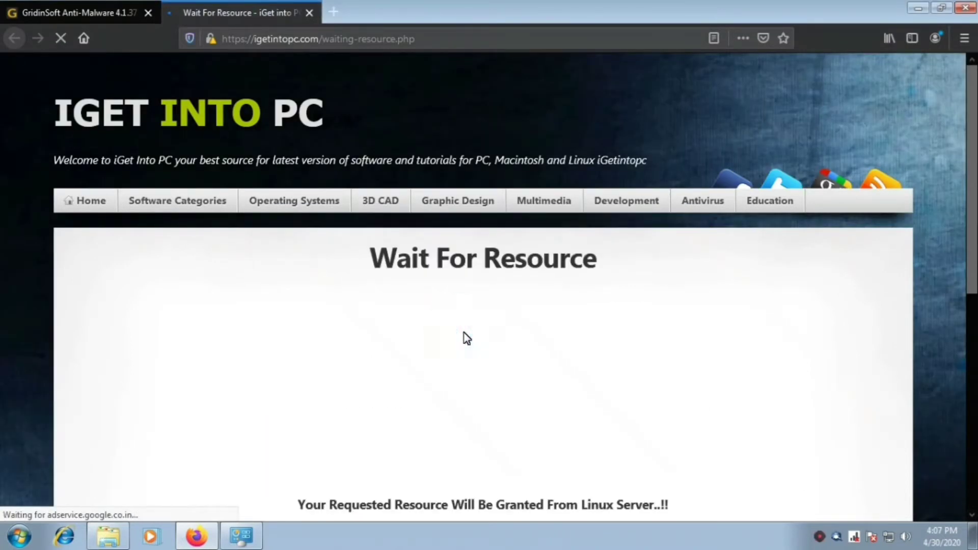
Retry the file download on the Amazing File Hosting page and save _igetintopc.com_GridinSoft_Anti_Malware_4.zip to disk
scroll(463, 351, "down", 3)
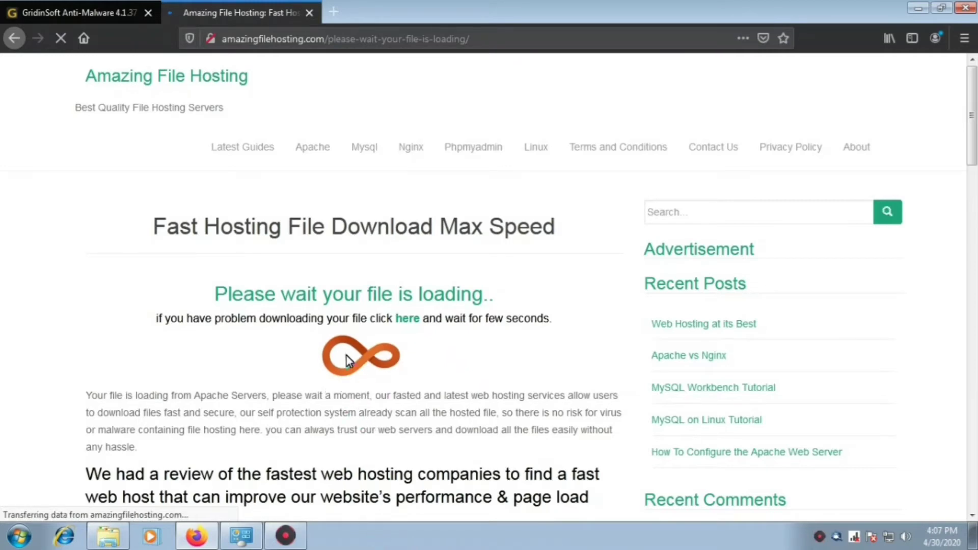
left_click(406, 321)
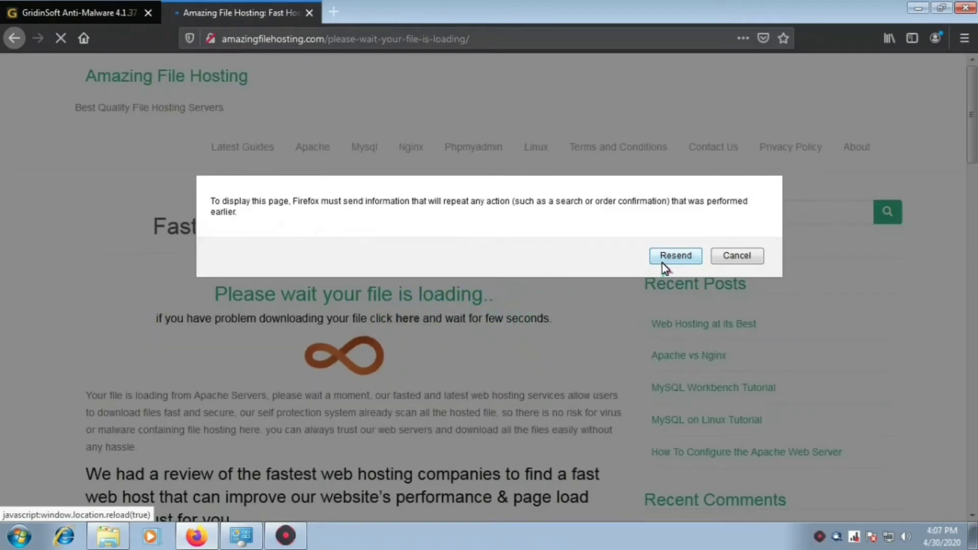
left_click(676, 255)
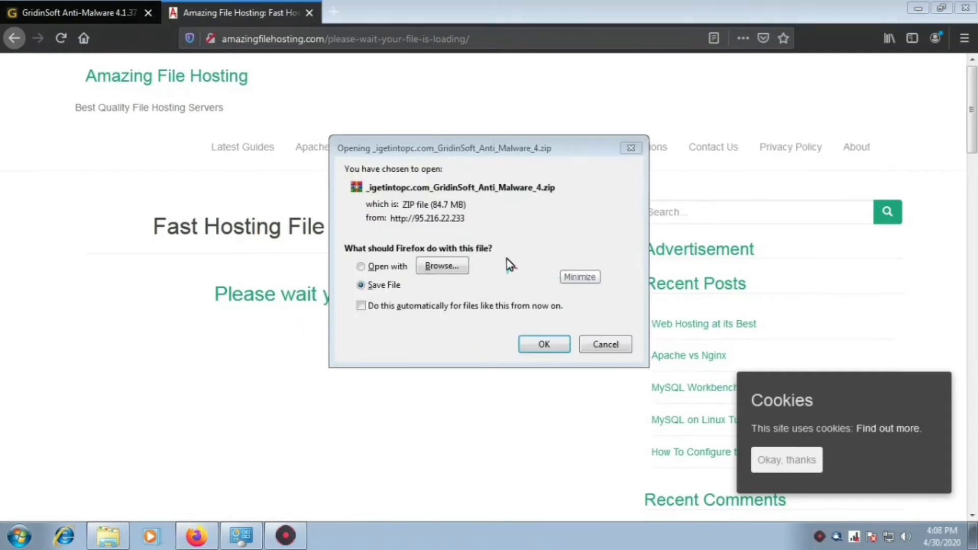
left_click(561, 262)
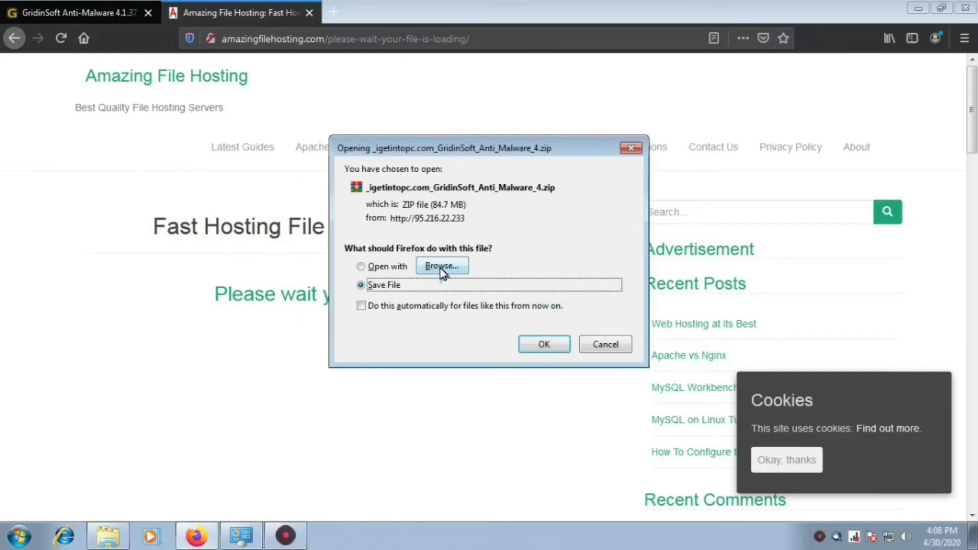
left_click(544, 347)
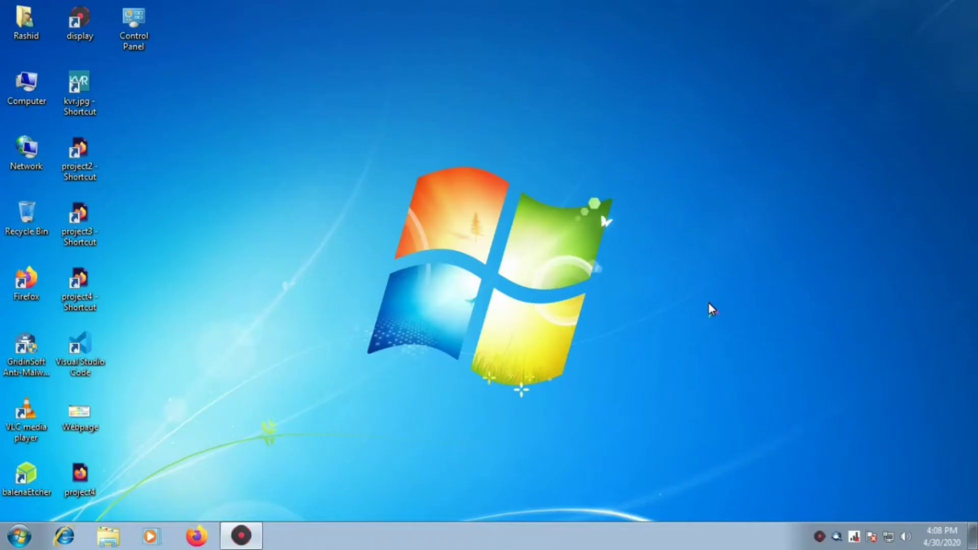
right_click(227, 213)
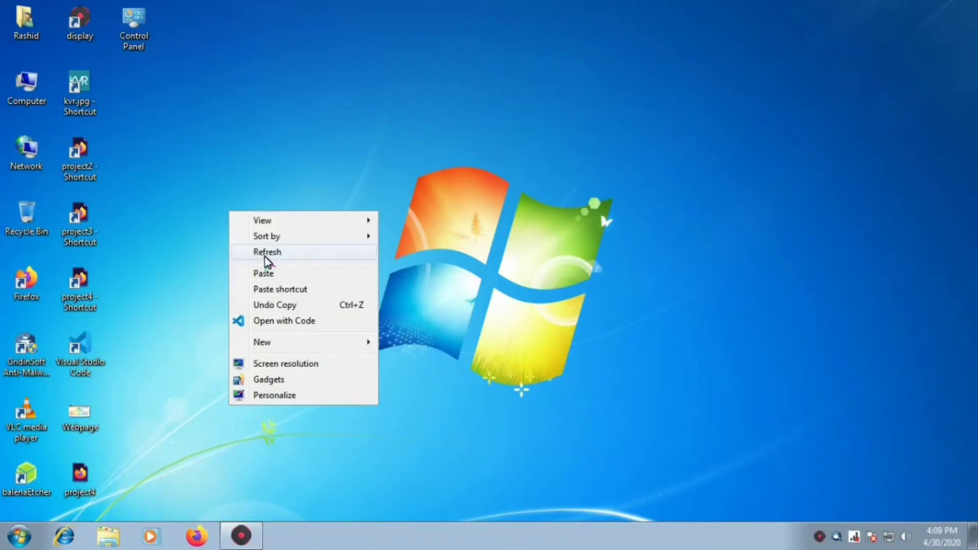
left_click(263, 254)
right_click(311, 126)
left_click(343, 172)
right_click(370, 115)
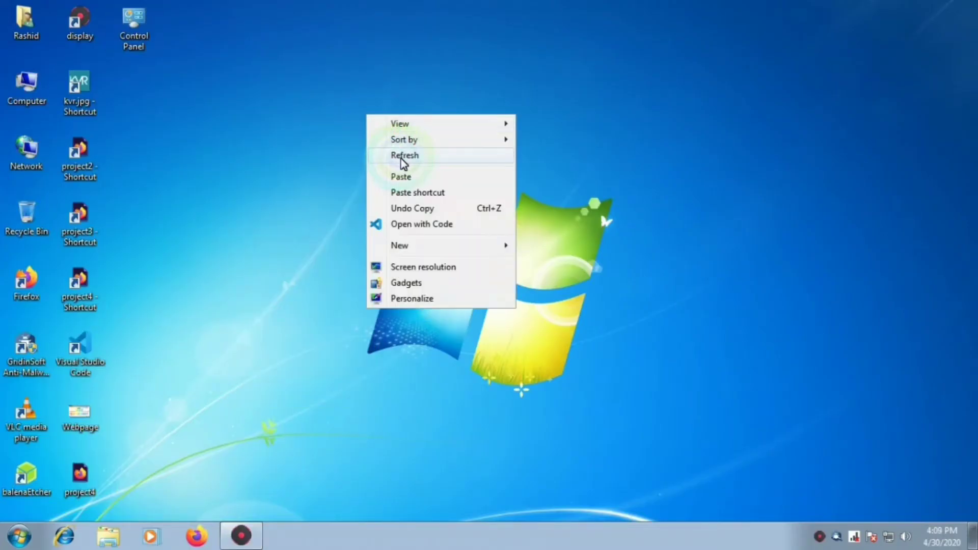
left_click(404, 160)
right_click(483, 84)
left_click(514, 123)
right_click(508, 79)
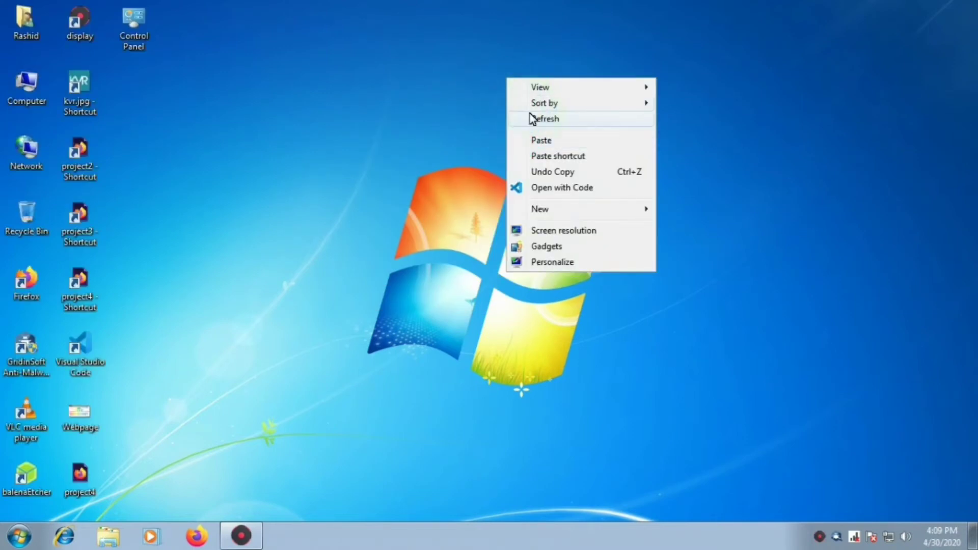
left_click(531, 118)
right_click(530, 79)
left_click(551, 120)
Open the Computer window from the desktop and go to the Documents library
left_click(16, 83)
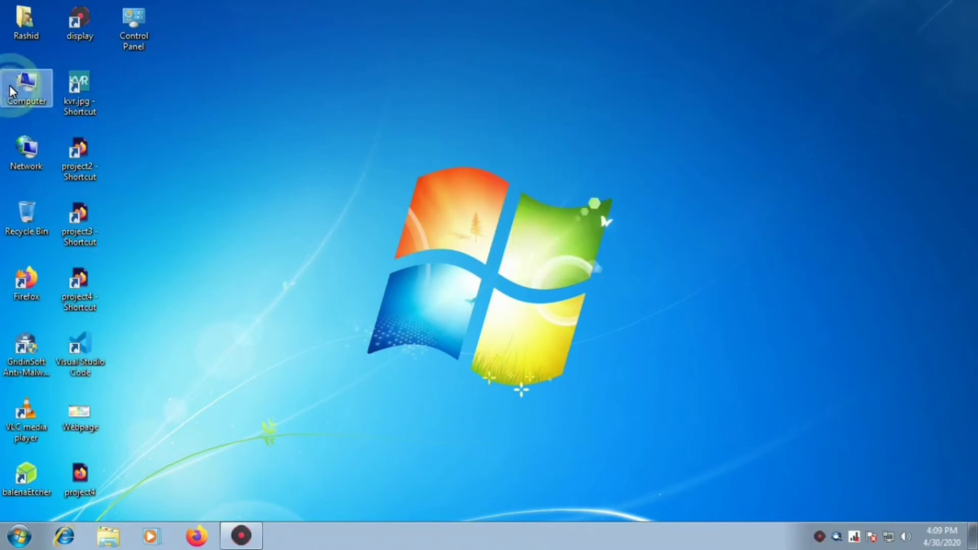
double_click(15, 83)
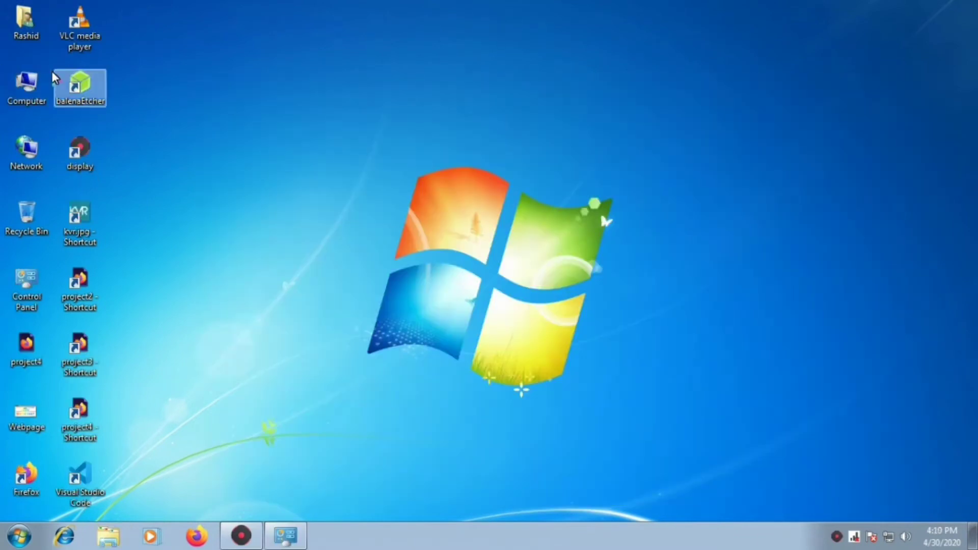
double_click(18, 91)
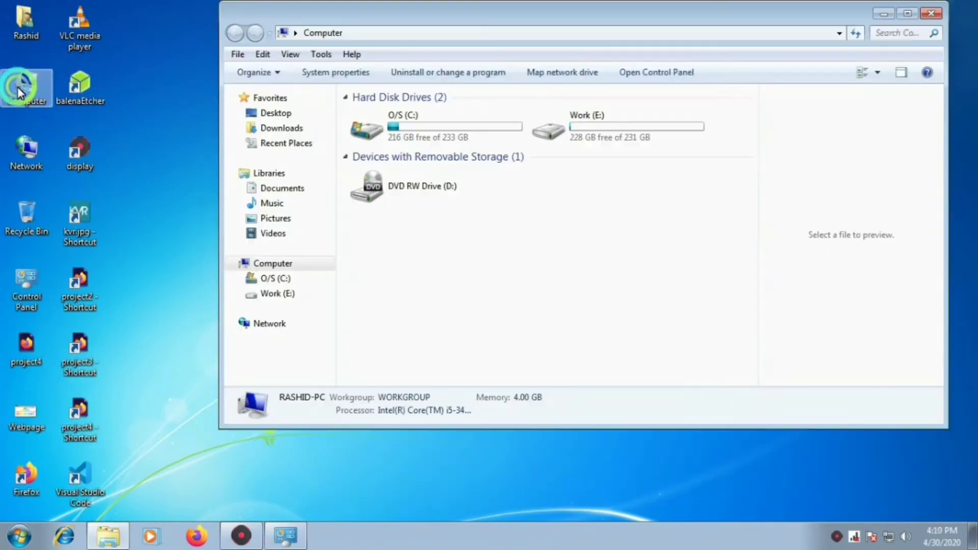
left_click(312, 191)
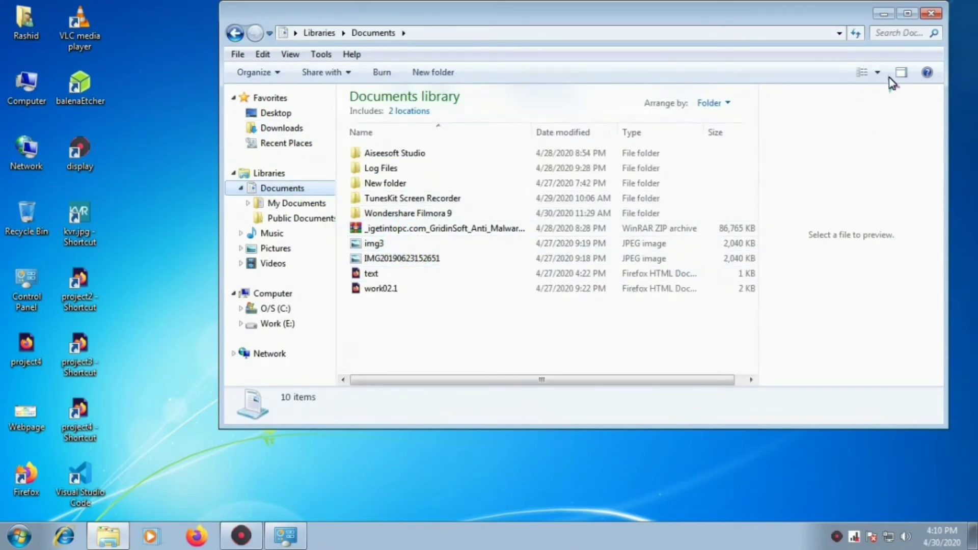
Check the properties of the _igetintopc.com_GridinSoft_Anti_Malware_4 archive, including its archive, comment, security and previous versions information, and close them
right_click(512, 230)
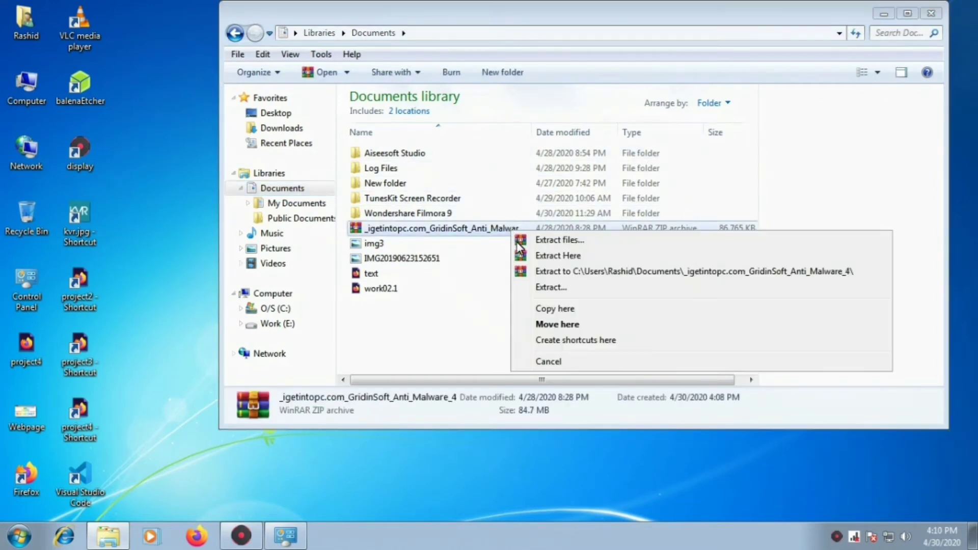
left_click(445, 227)
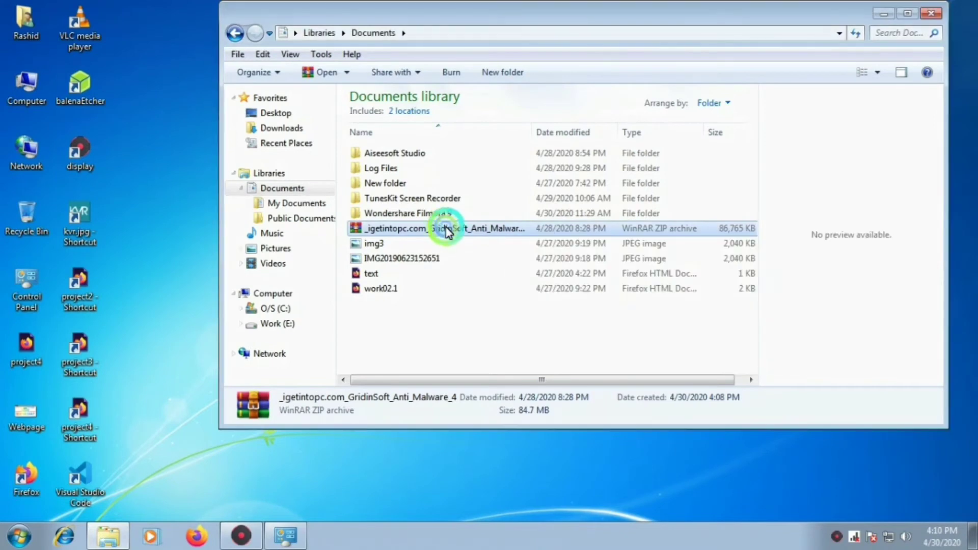
right_click(446, 227)
left_click(489, 507)
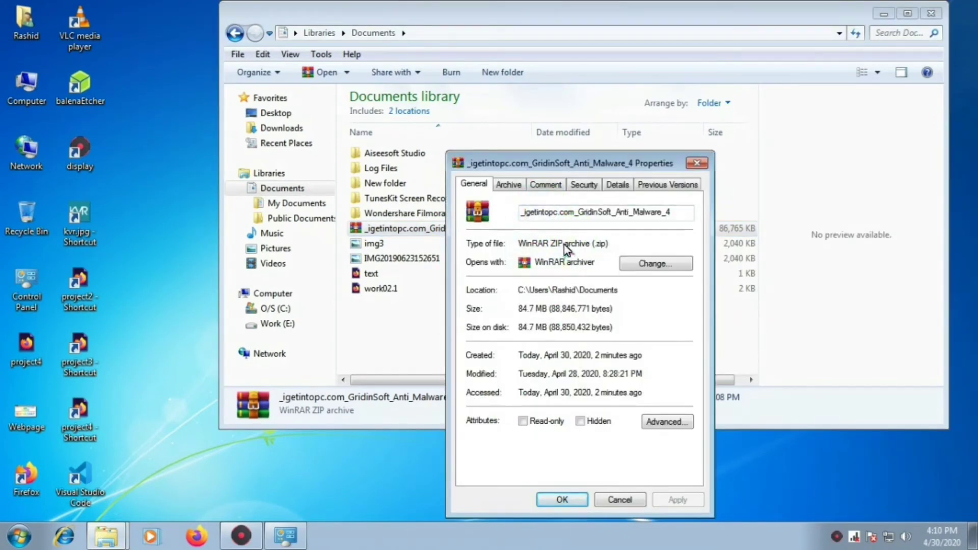
left_click(512, 185)
left_click(544, 184)
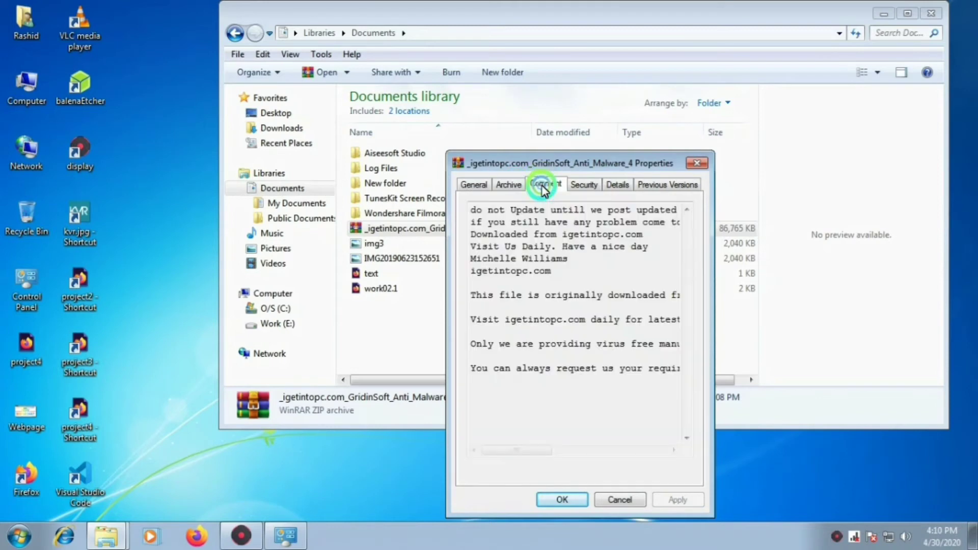
left_click(584, 185)
left_click(642, 188)
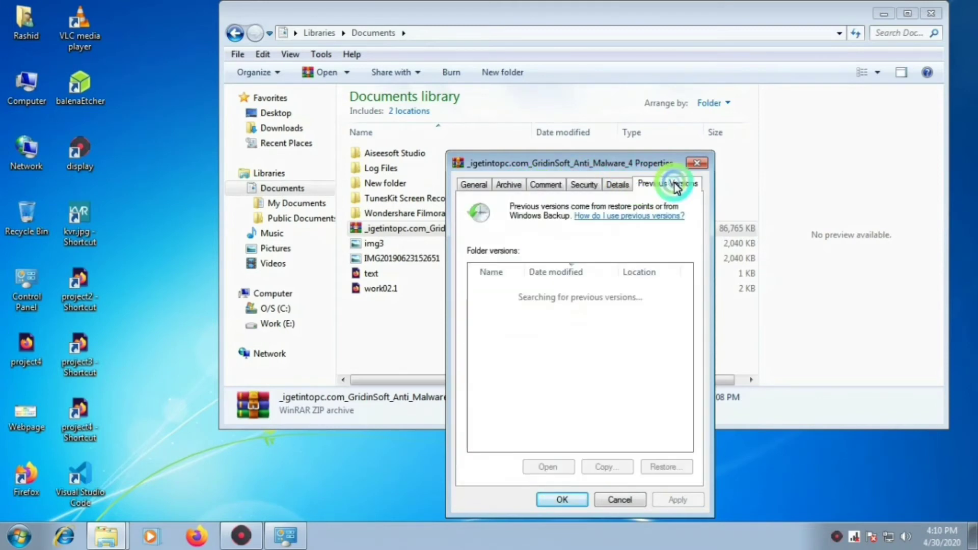
left_click(697, 163)
Extract the _igetintopc.com_GridinSoft_Anti_Malware_4 archive in place in the Documents library and open the extracted folder
double_click(561, 233)
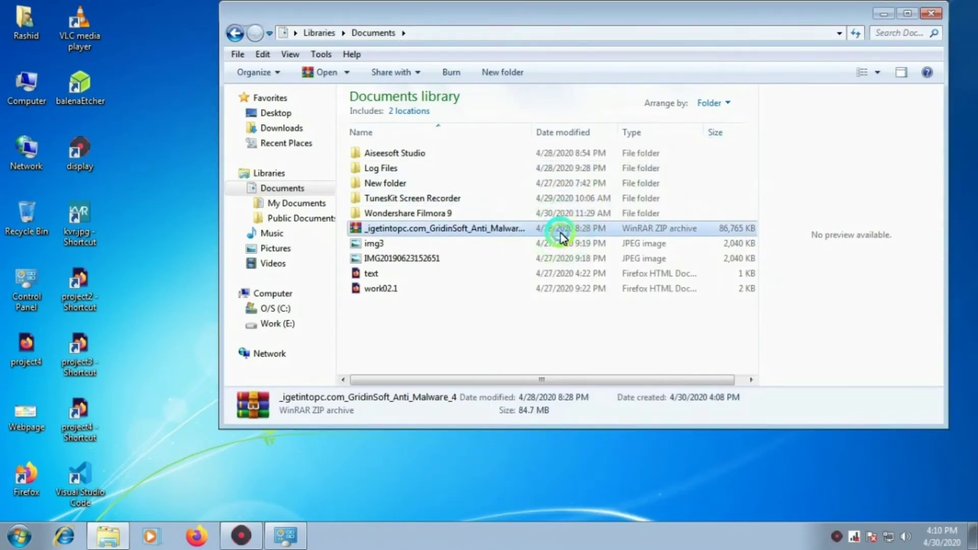
left_click(833, 177)
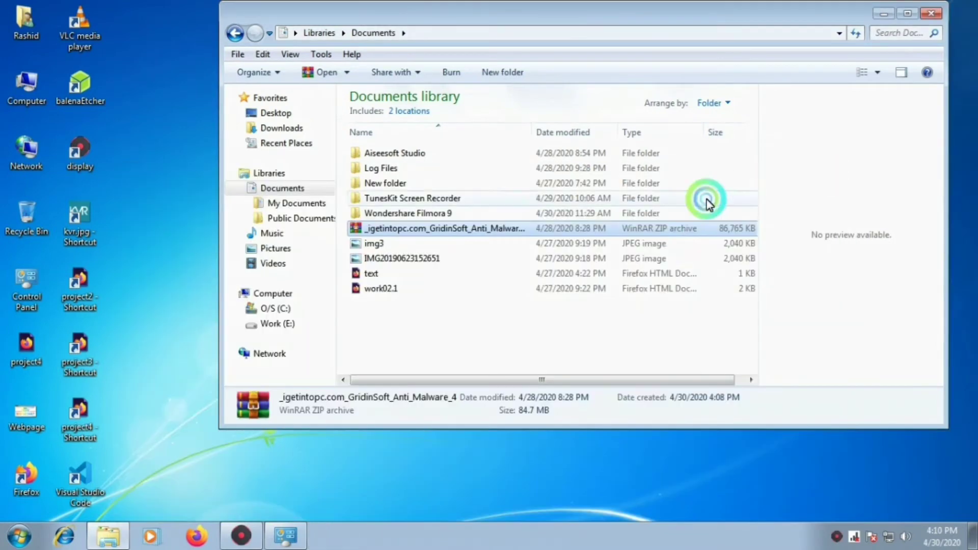
right_click(692, 234)
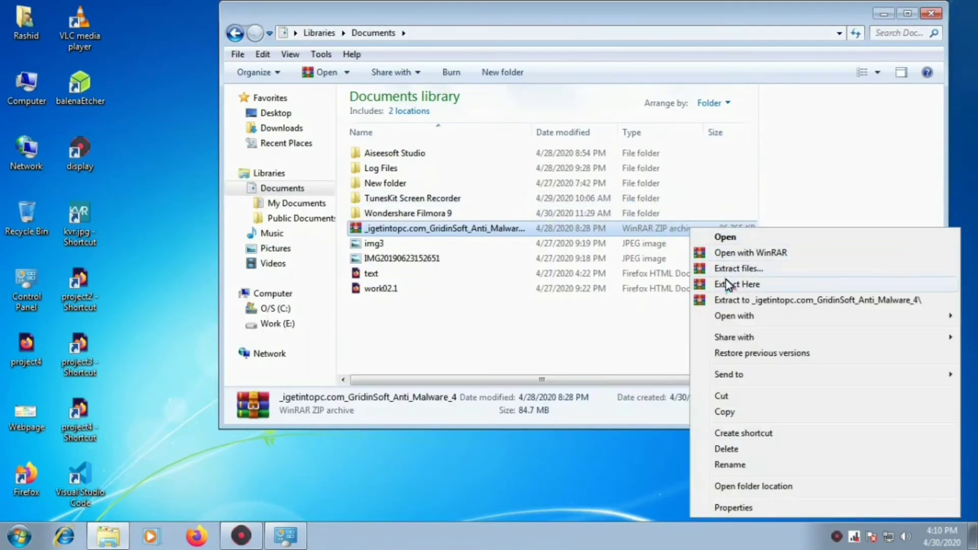
left_click(728, 282)
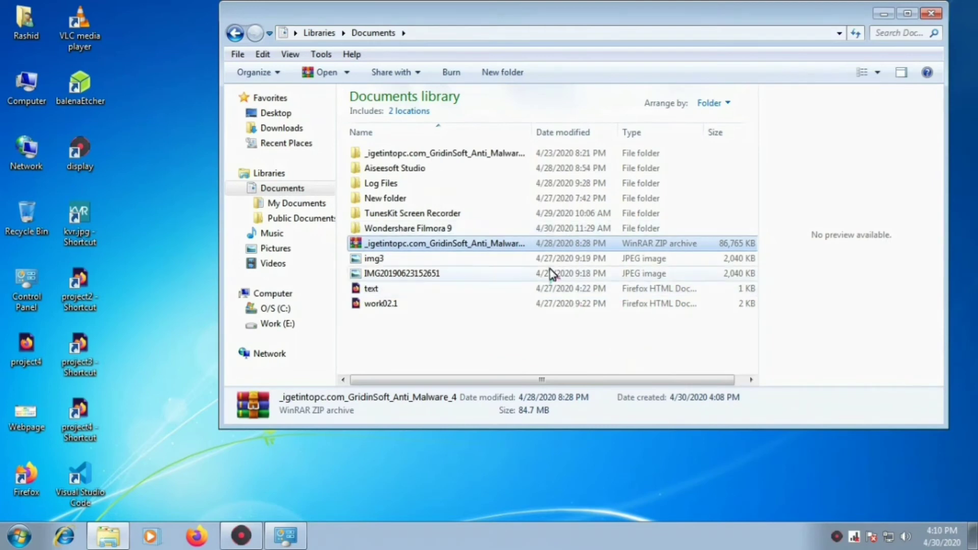
double_click(466, 153)
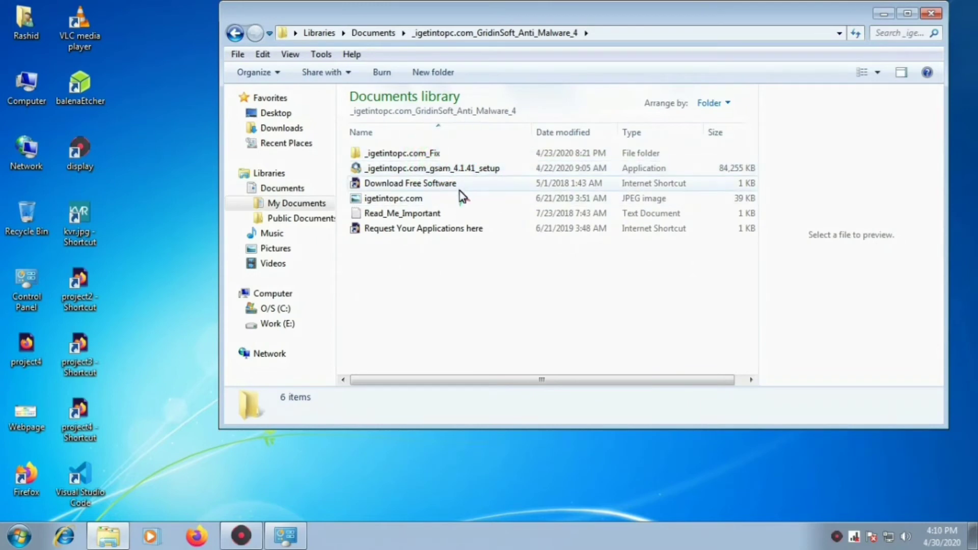
Run _igetintopc.com_gsam_4.1.41_setup from the extracted folder and accept English as the installer language
left_click(463, 173)
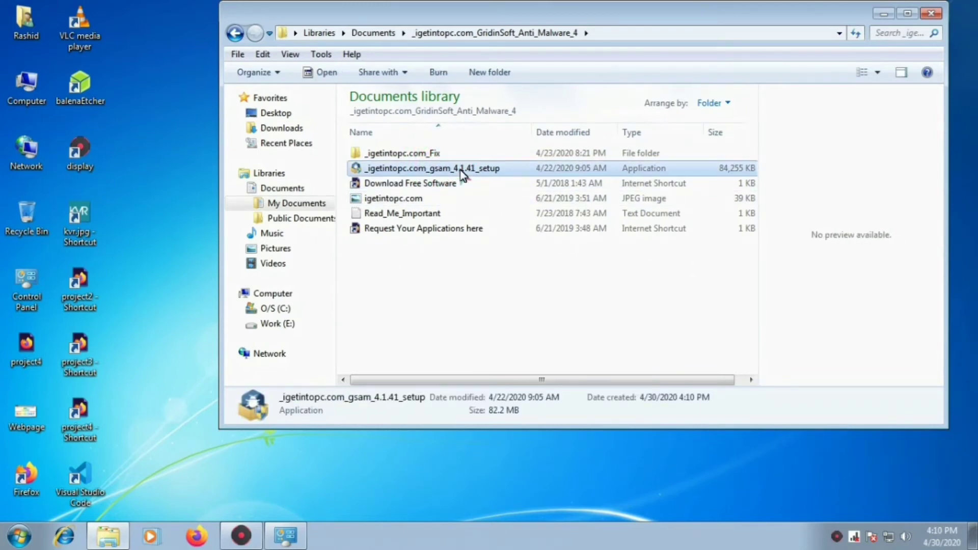
right_click(462, 172)
left_click(484, 178)
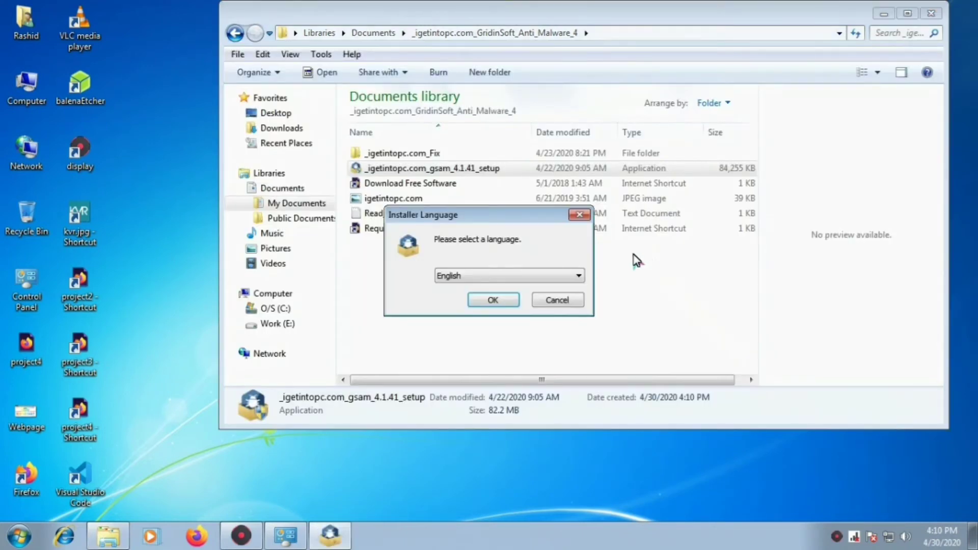
left_click(499, 300)
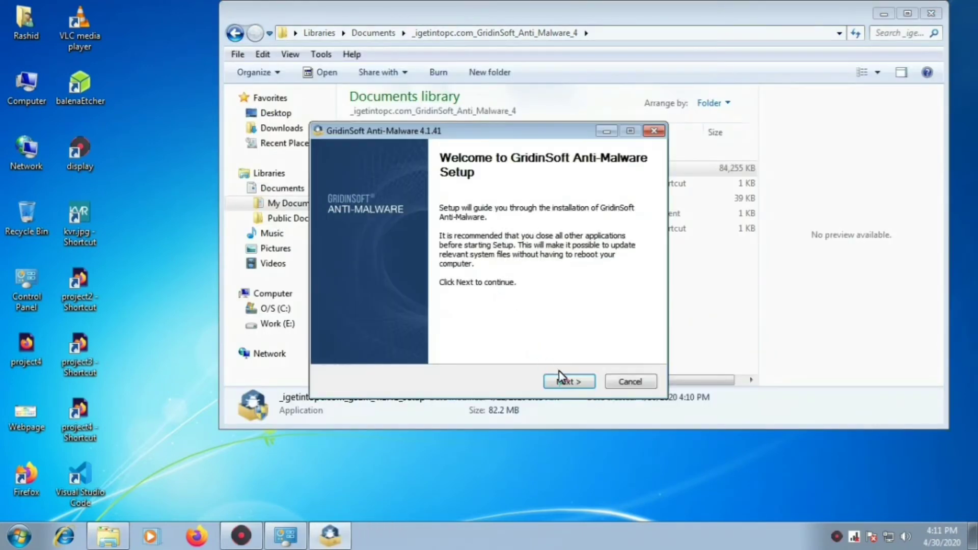
Install GridinSoft Anti-Malware to C:\Program Files\GridinSoft Anti-Malware and finish the setup with the option to reboot manually
left_click(560, 380)
left_click(565, 382)
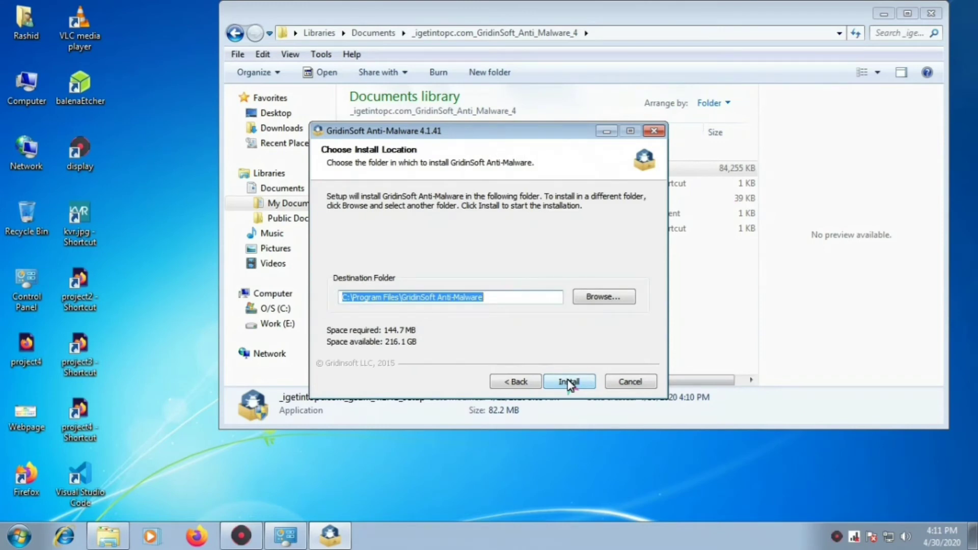
left_click(570, 383)
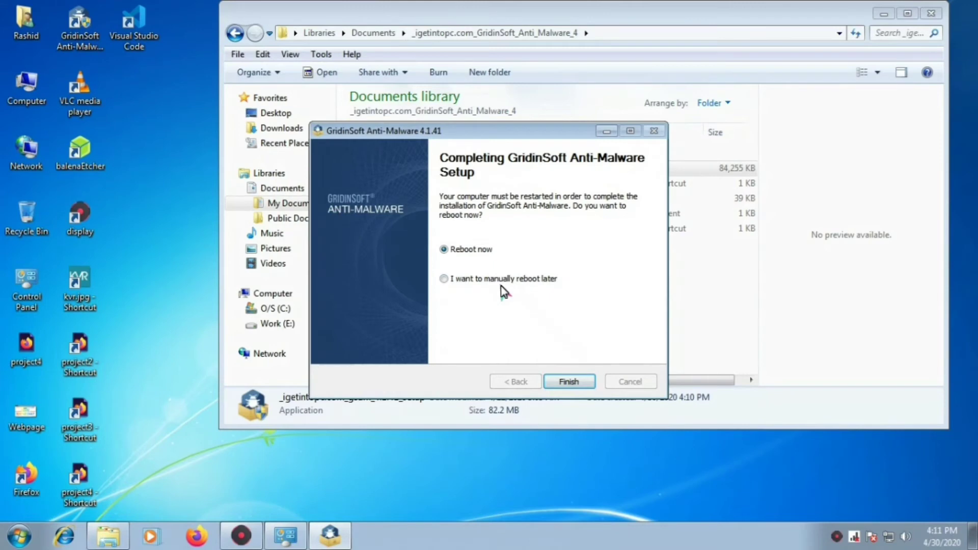
left_click(506, 279)
left_click(568, 382)
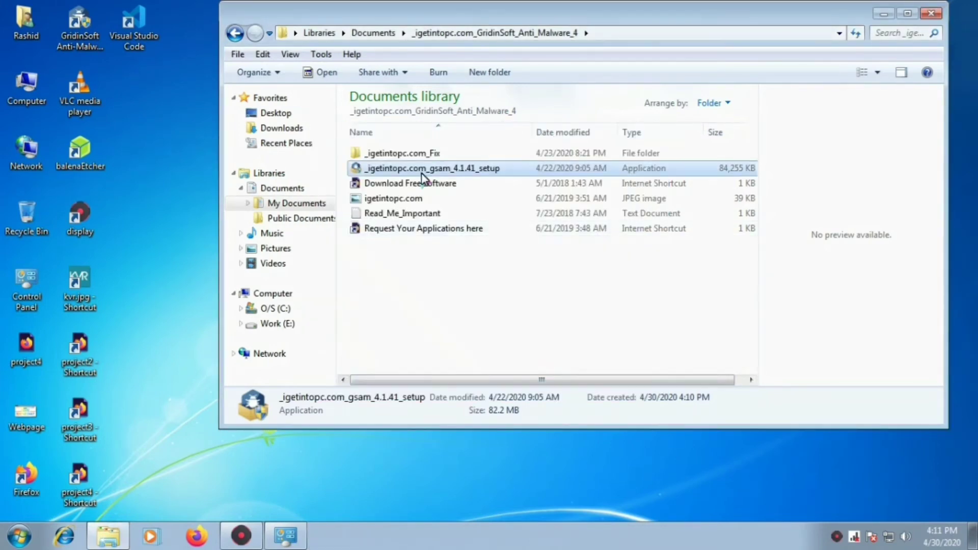
Launch GridinSoft Anti-Malware from the desktop, view the free license form without filling it in, and exit the program
left_click(99, 47)
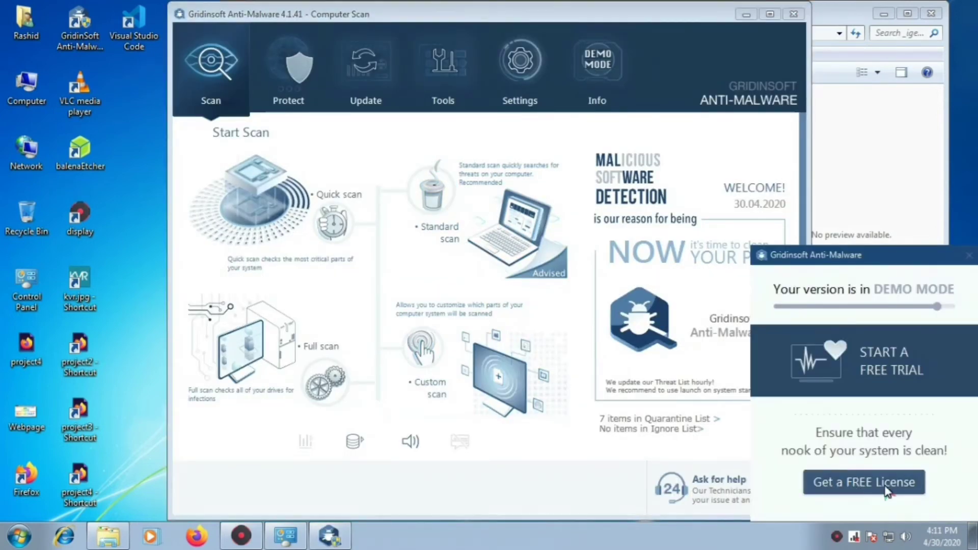
left_click(839, 488)
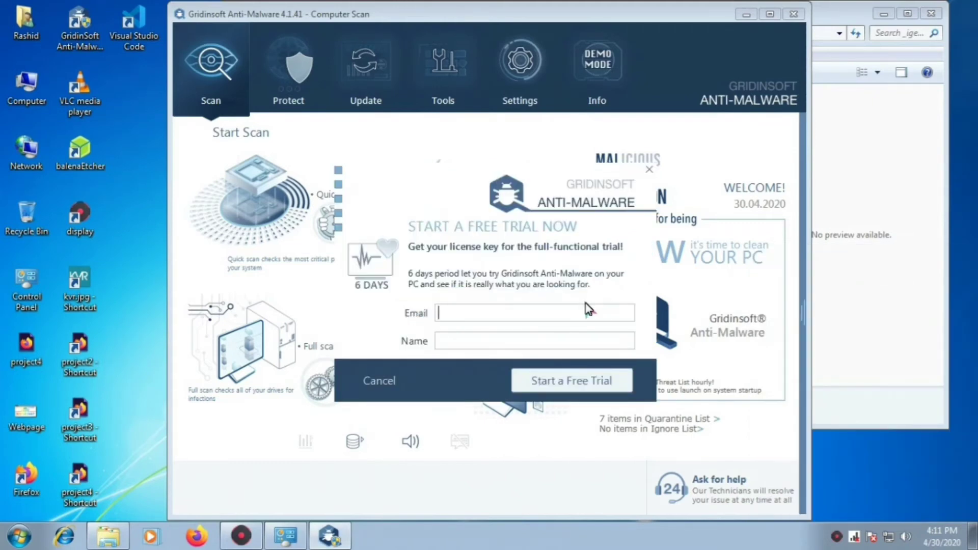
left_click(649, 170)
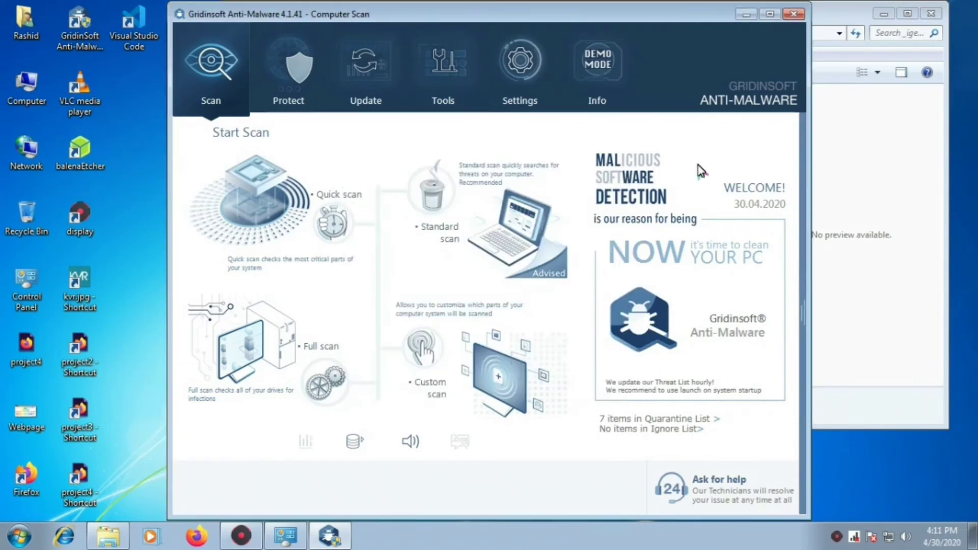
left_click(793, 14)
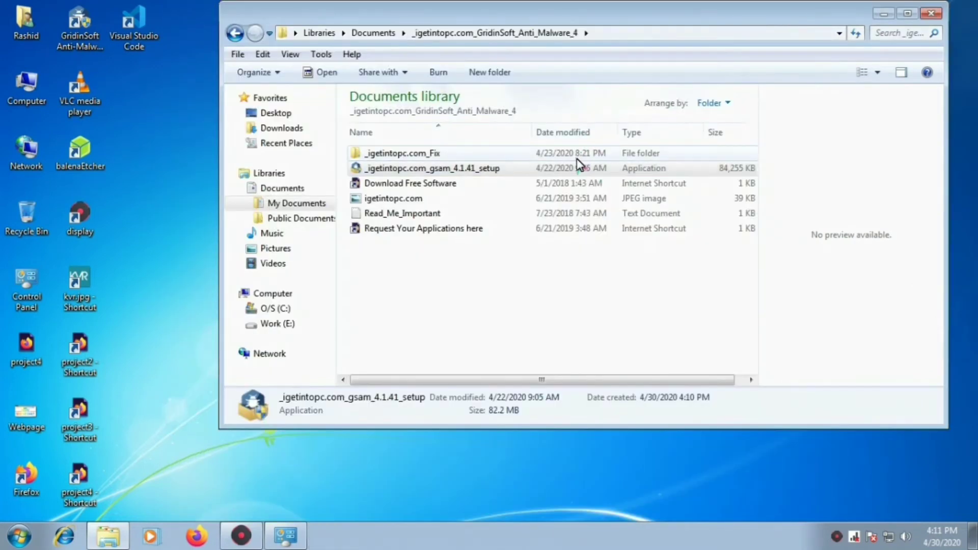
Open the _igetintopc.com_Fix folder, run Patch x64 to patch gsam.exe, and close the patcher
left_click(507, 155)
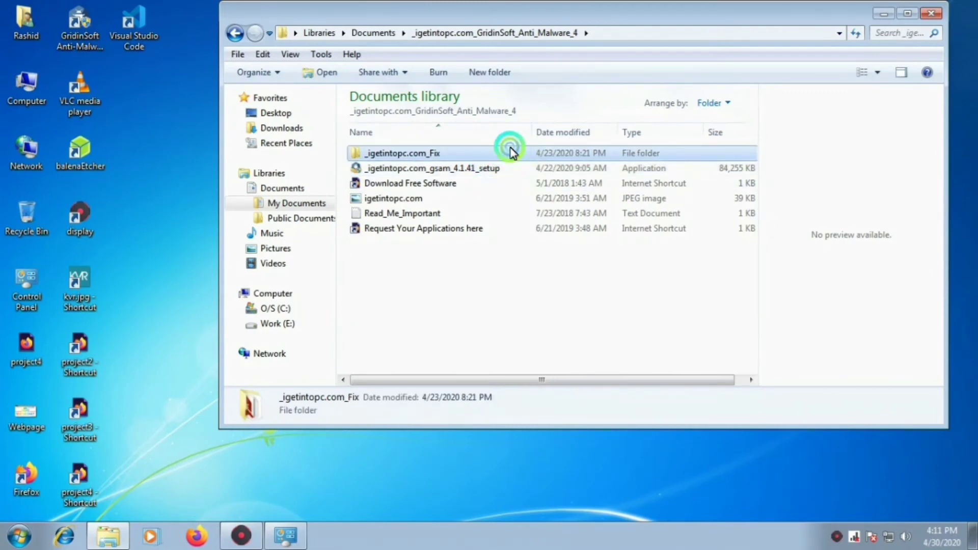
double_click(515, 153)
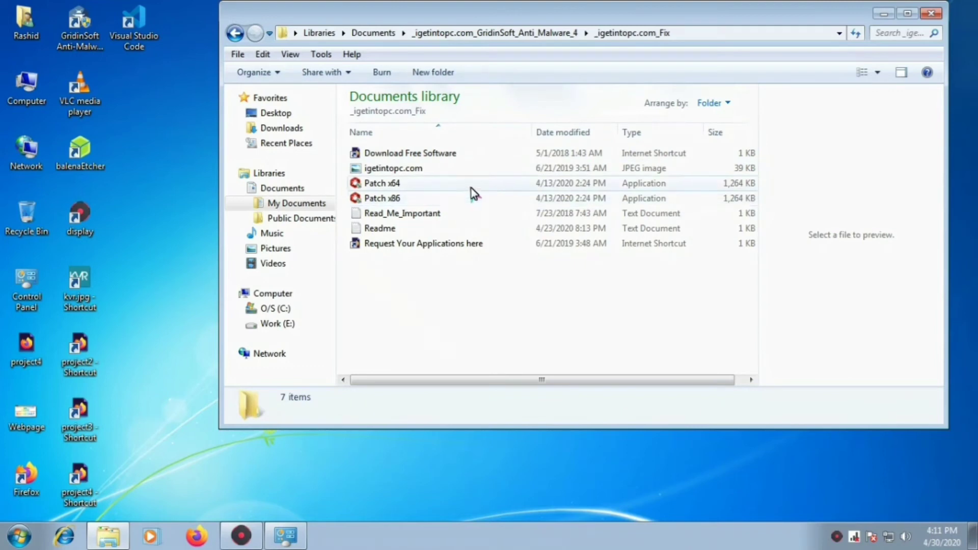
left_click(521, 187)
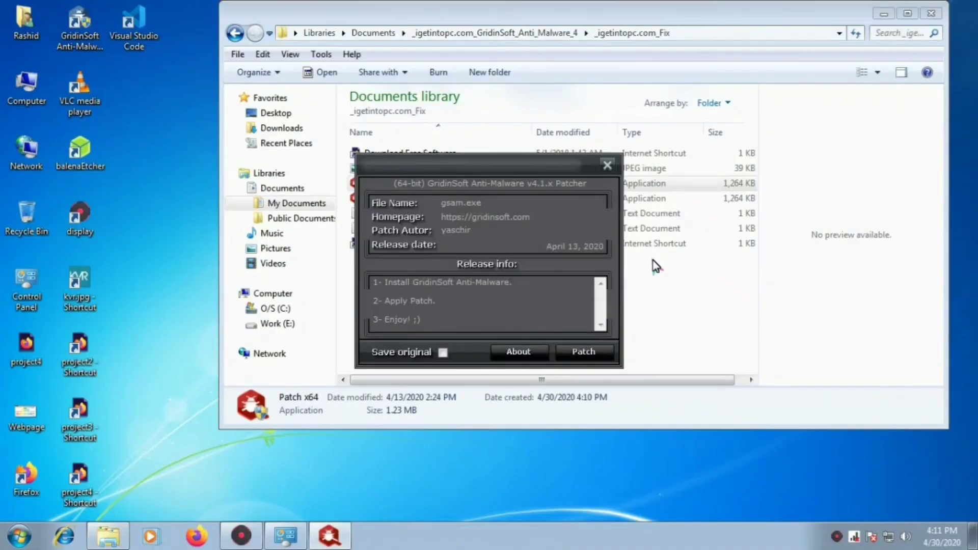
left_click(575, 357)
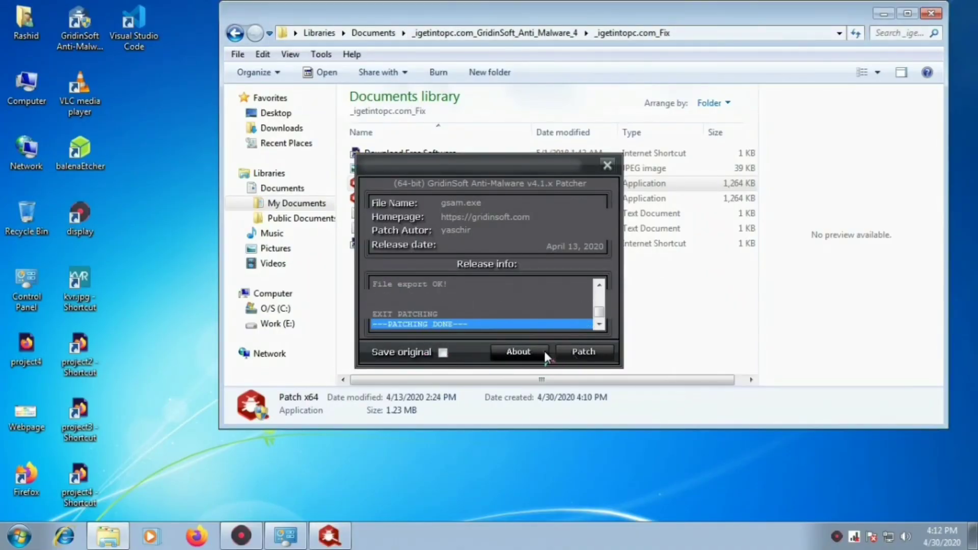
left_click(606, 163)
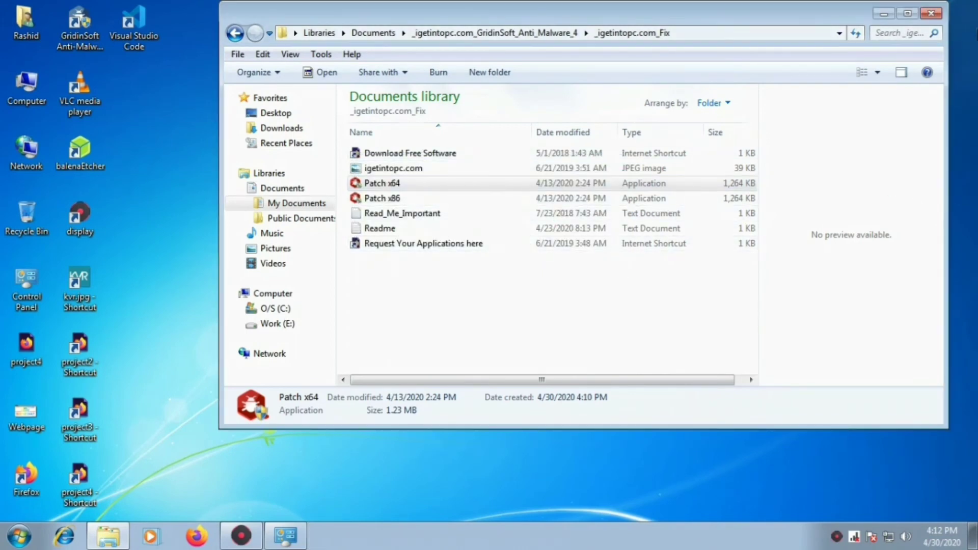
Close the folder window and refresh the desktop several times
left_click(932, 13)
right_click(538, 107)
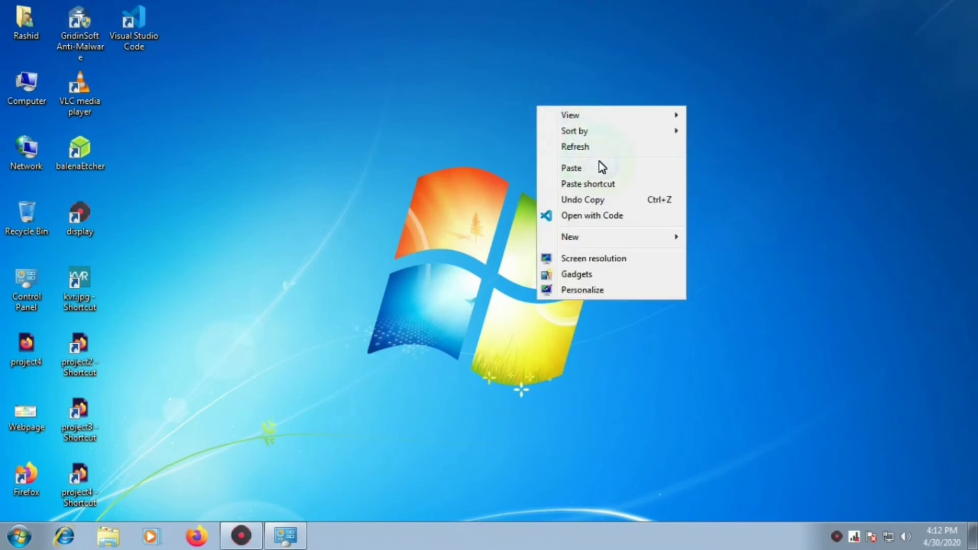
left_click(591, 149)
right_click(345, 148)
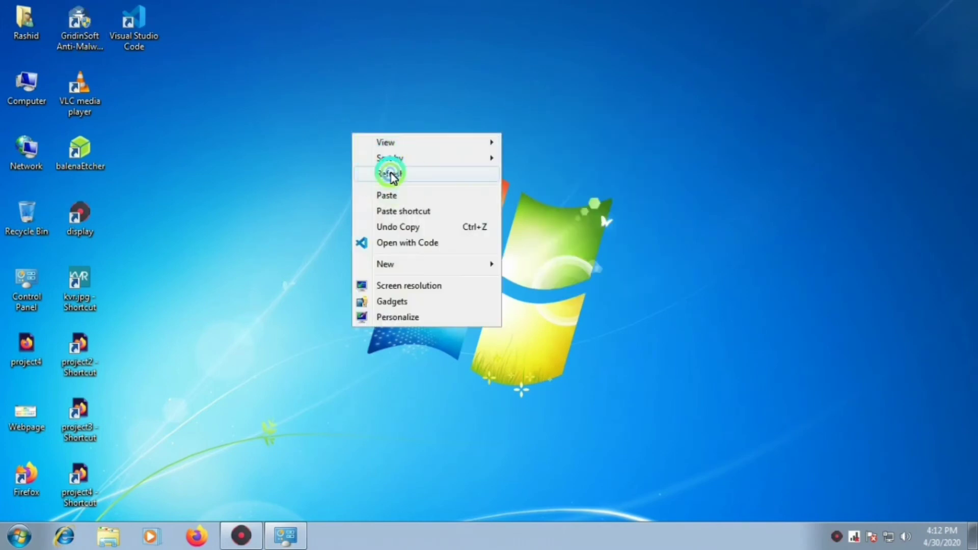
left_click(376, 158)
left_click(385, 187)
right_click(356, 147)
left_click(387, 187)
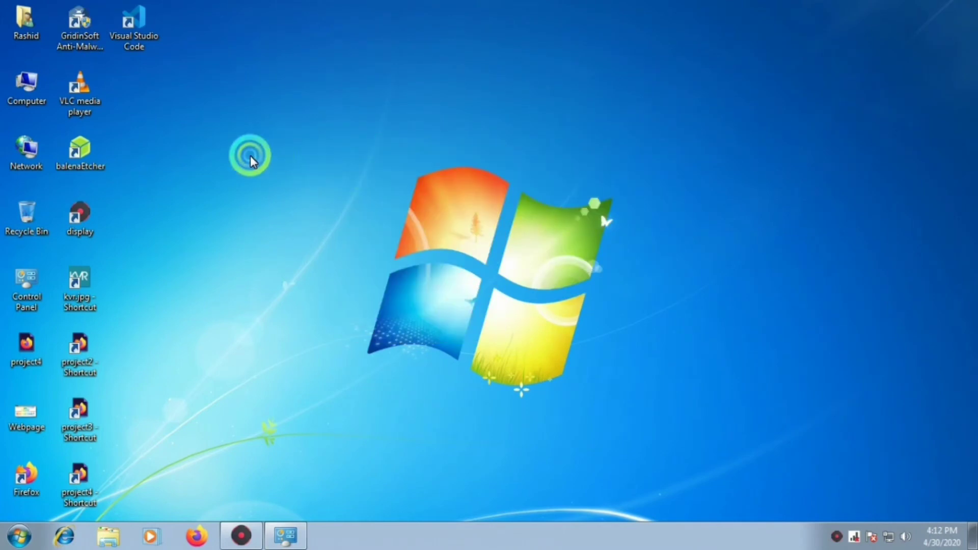
right_click(251, 154)
left_click(288, 199)
right_click(572, 93)
left_click(614, 140)
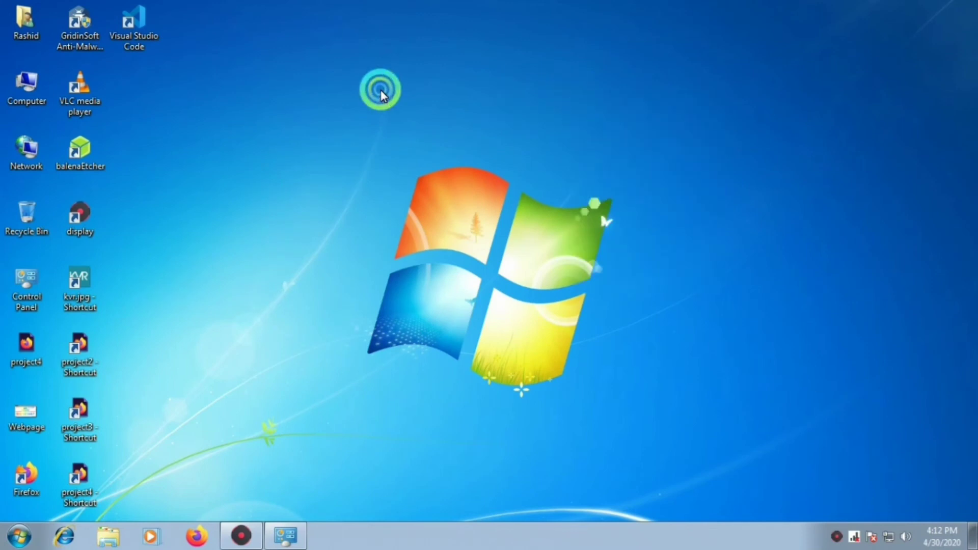
right_click(382, 102)
left_click(432, 143)
right_click(173, 157)
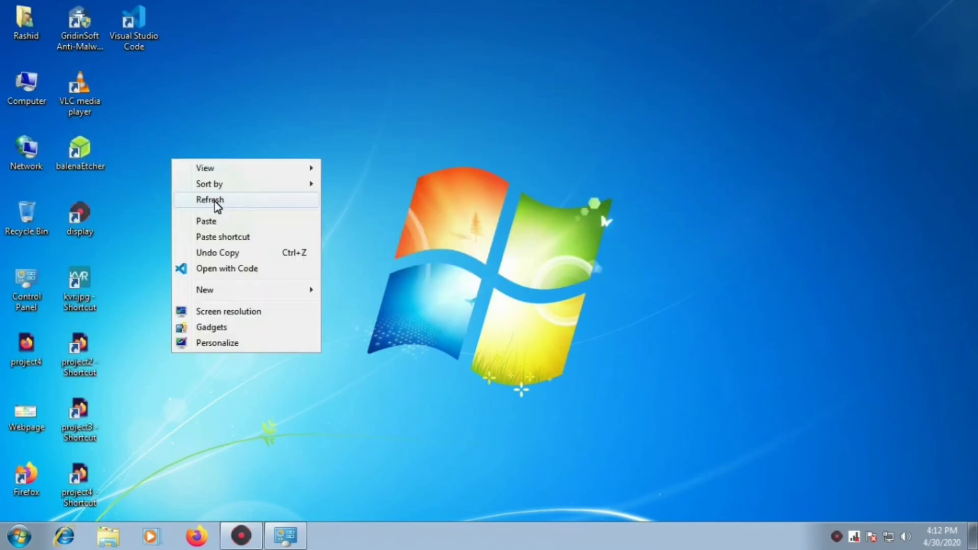
left_click(214, 199)
right_click(296, 118)
left_click(349, 155)
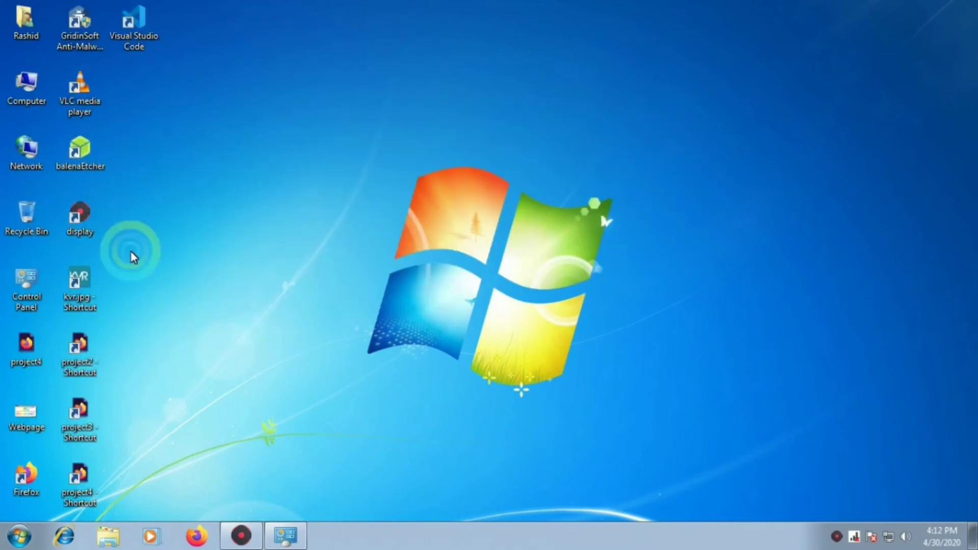
Launch GridinSoft Anti-Malware from the desktop, run a quick scan, and close the scan summary
right_click(69, 27)
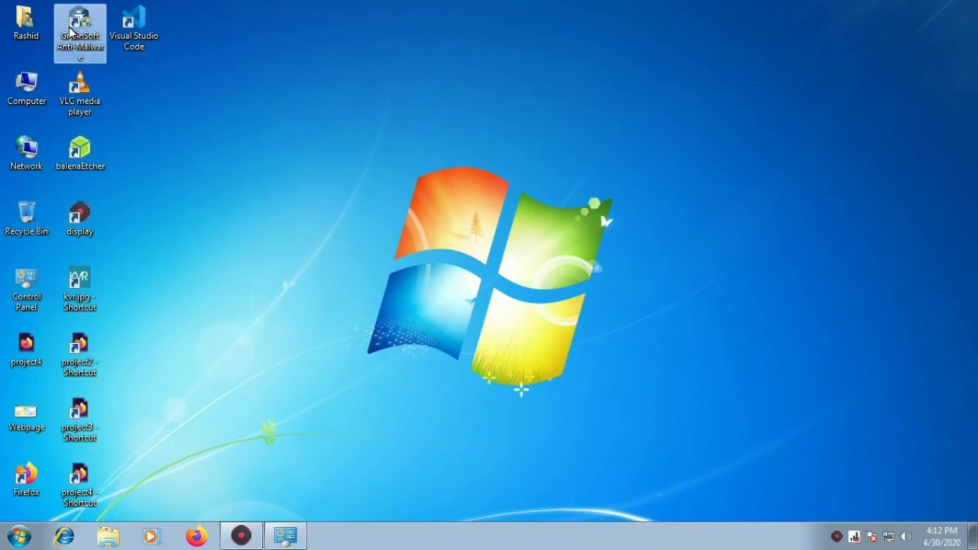
left_click(102, 37)
left_click(571, 300)
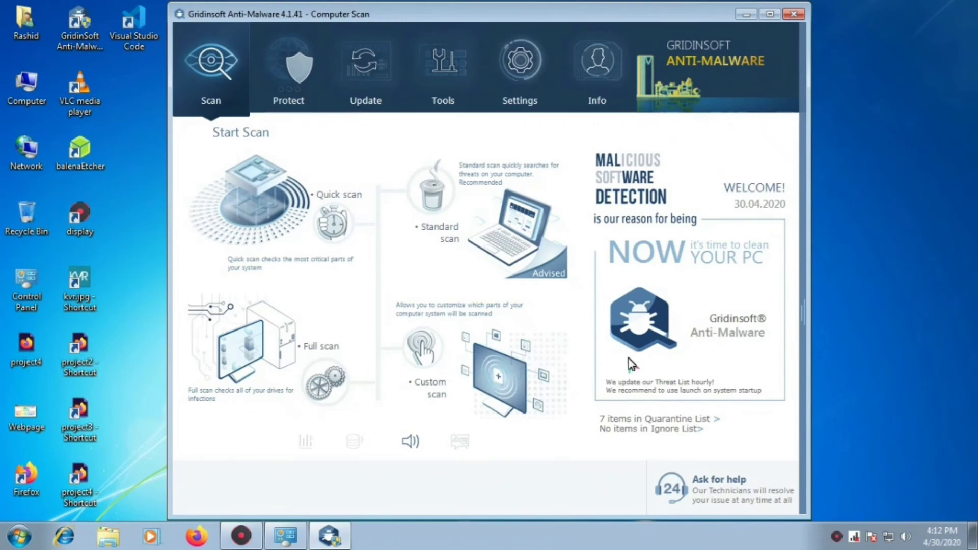
left_click(326, 224)
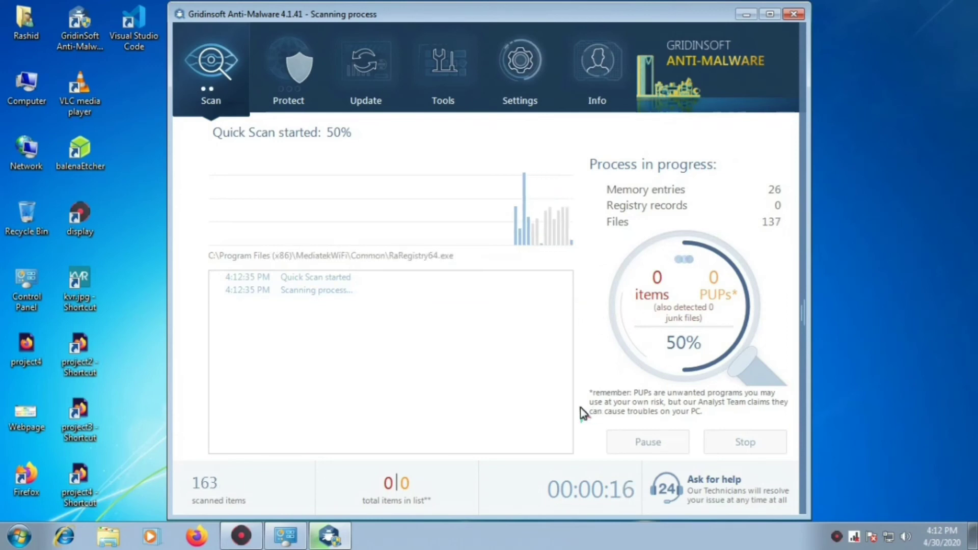
right_click(861, 264)
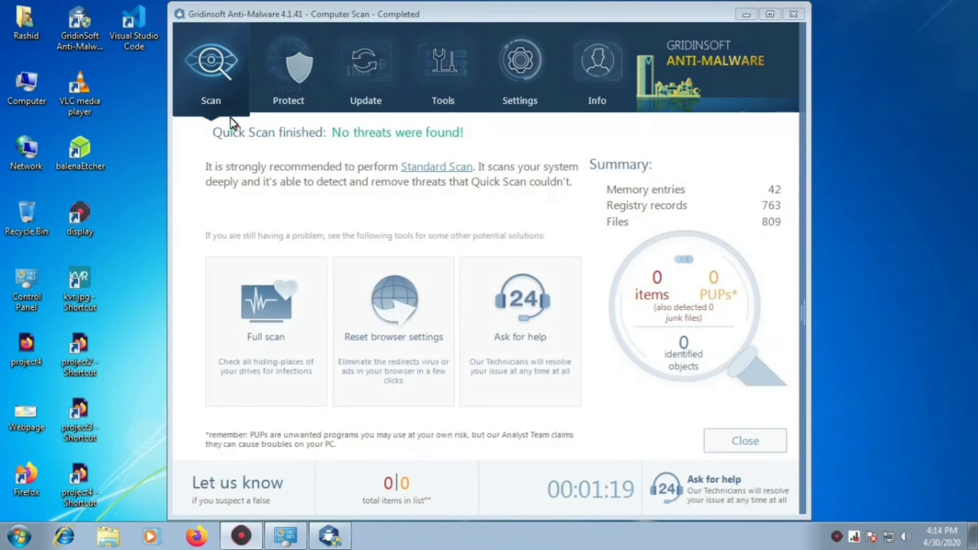
left_click(744, 440)
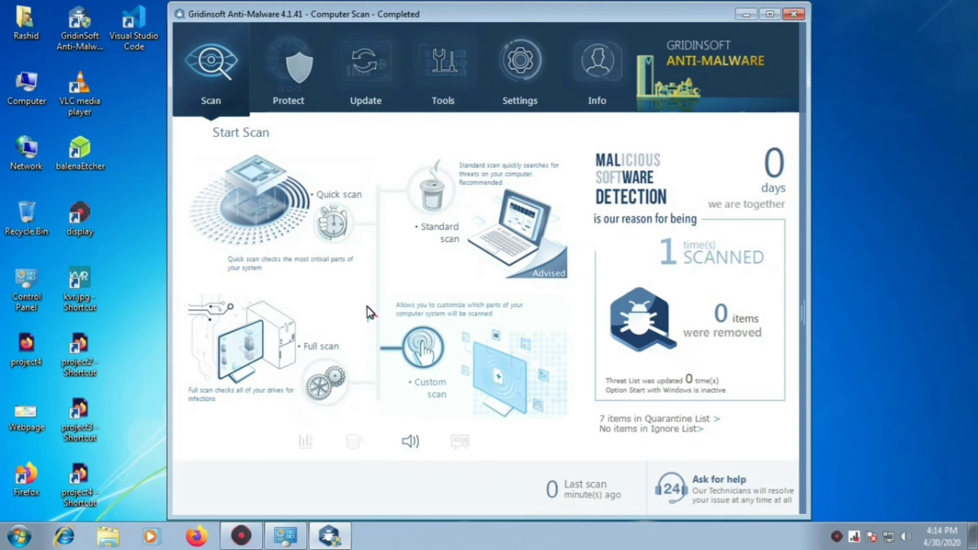
Start a full scan, stop it with confirmation, and close the scan summary
left_click(306, 356)
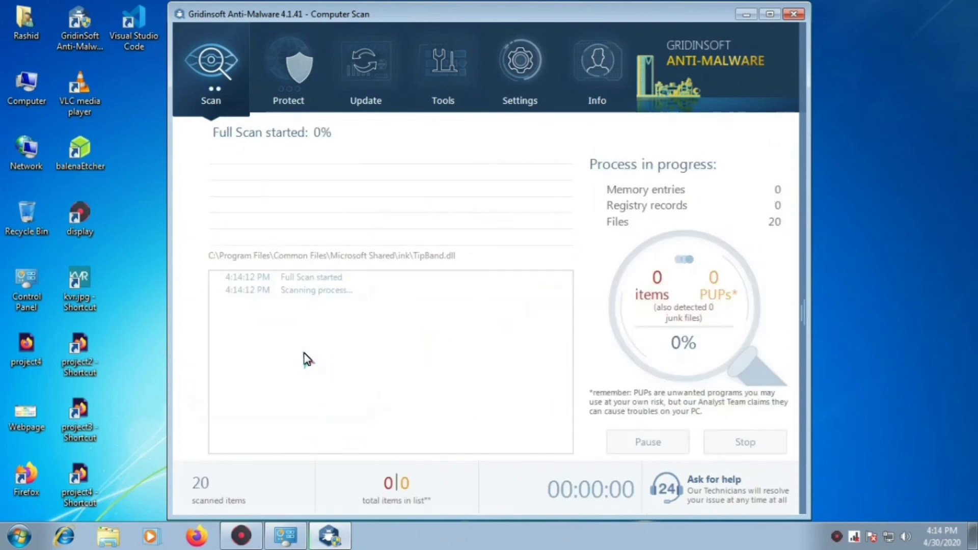
left_click(780, 447)
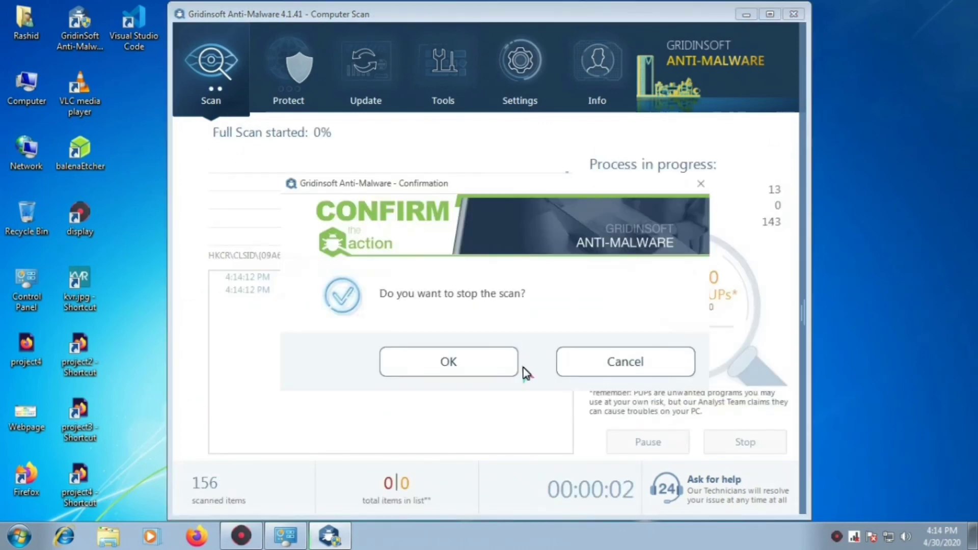
left_click(497, 363)
left_click(746, 439)
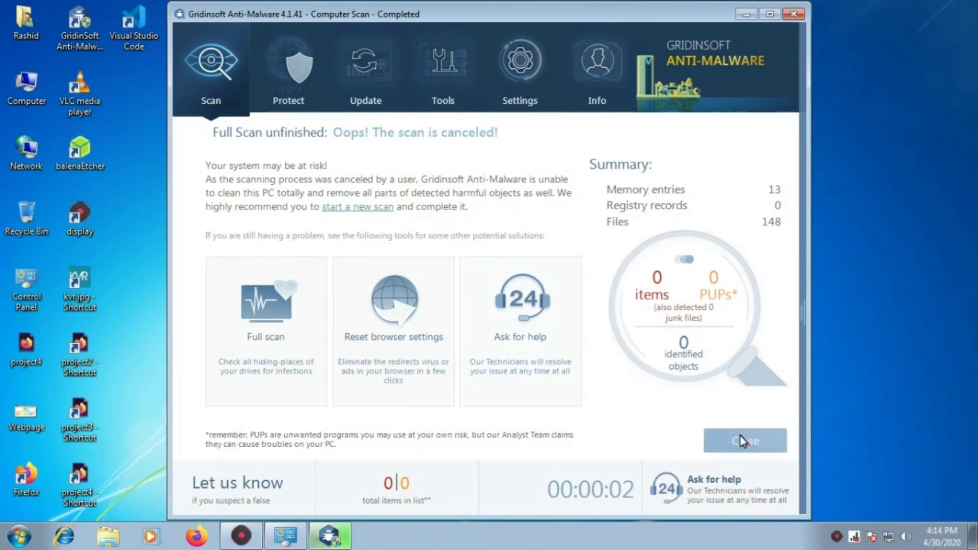
Turn on Internet Security, On-Run Protection despite the Windows Defender conflict warning, and Removable Device protection
left_click(311, 100)
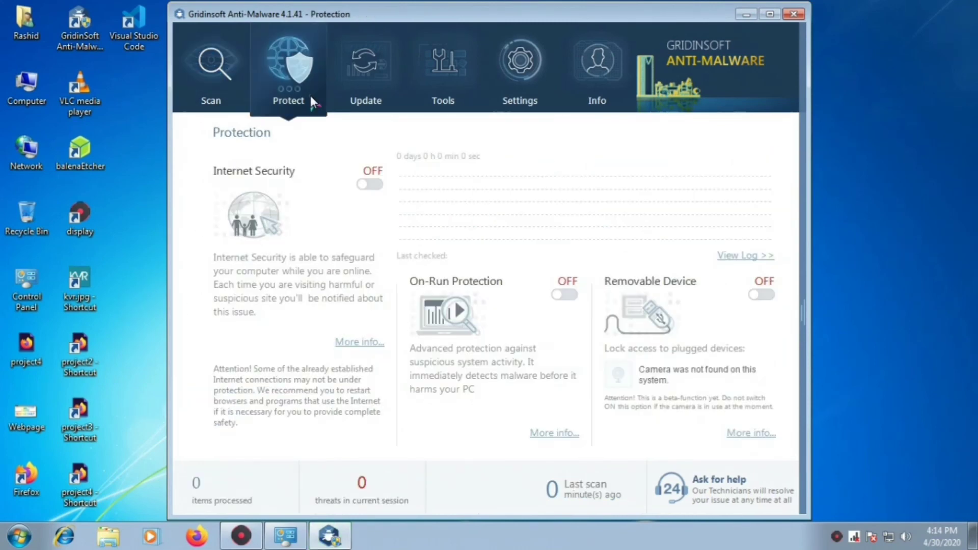
left_click(370, 185)
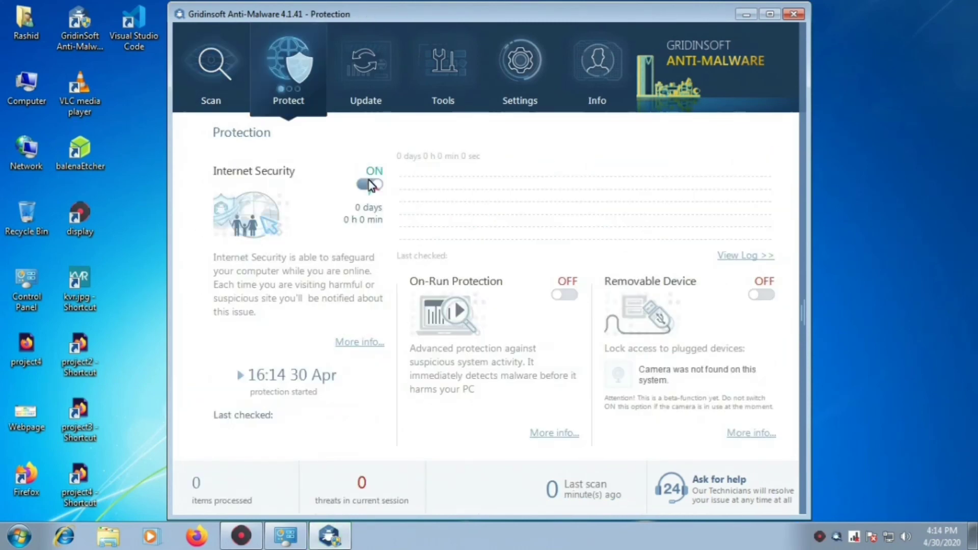
left_click(564, 296)
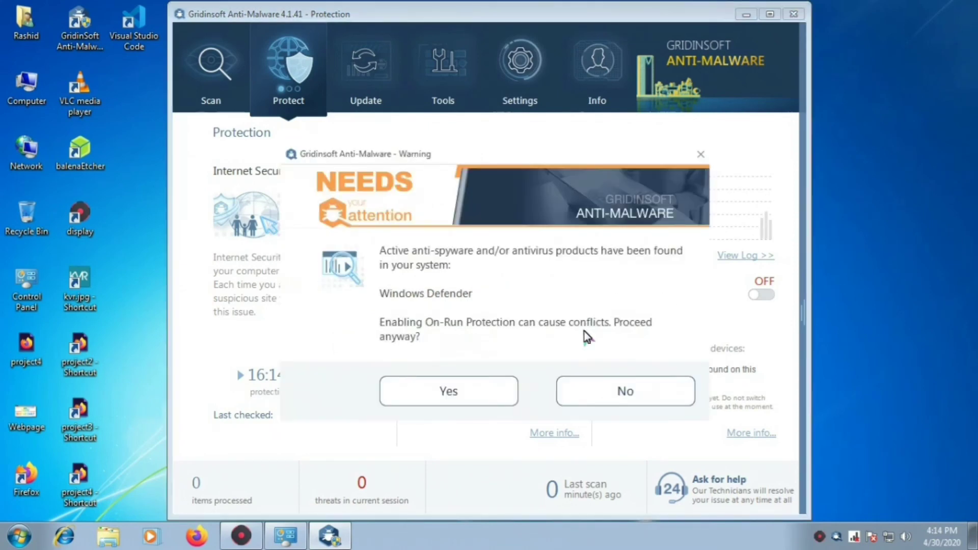
left_click(448, 391)
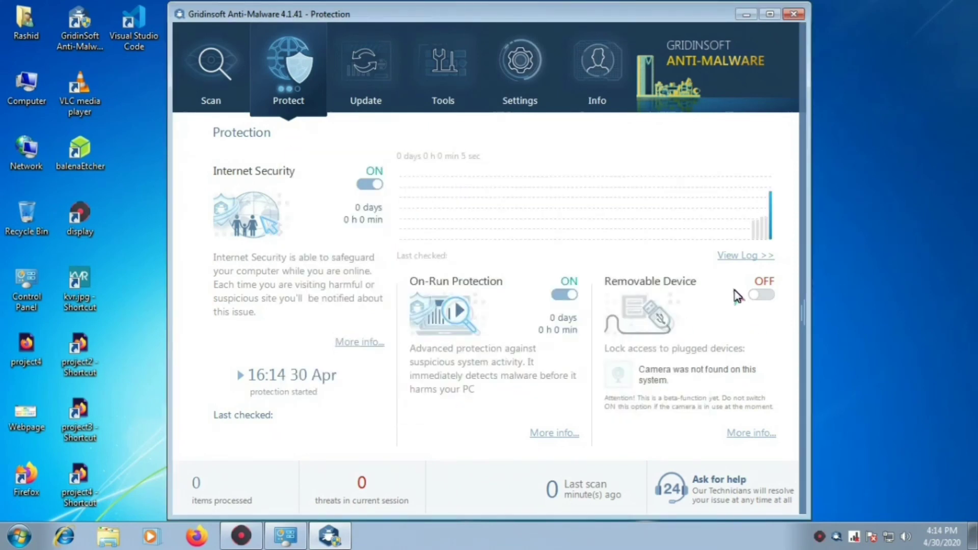
left_click(761, 295)
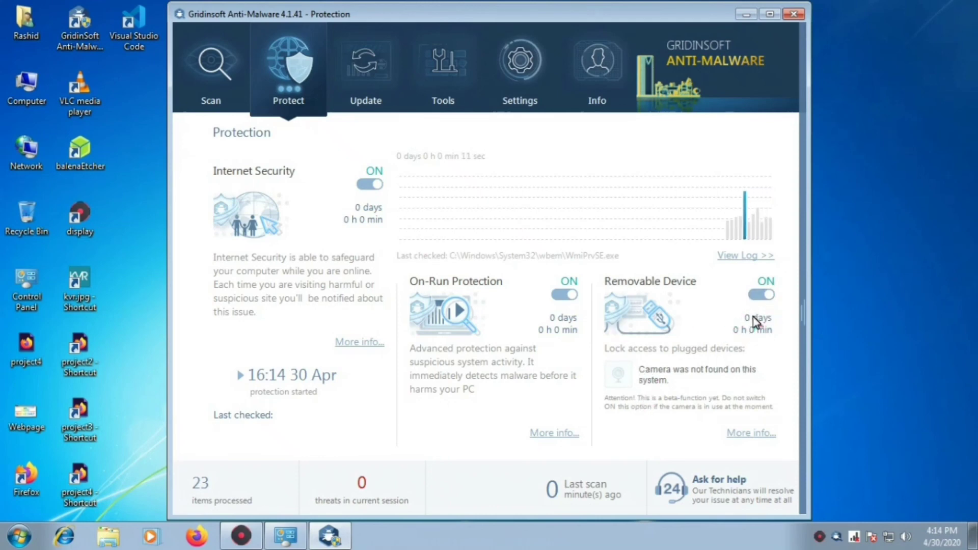
Look through the Update and Tools sections, and enable Start with Windows in the General settings
left_click(361, 93)
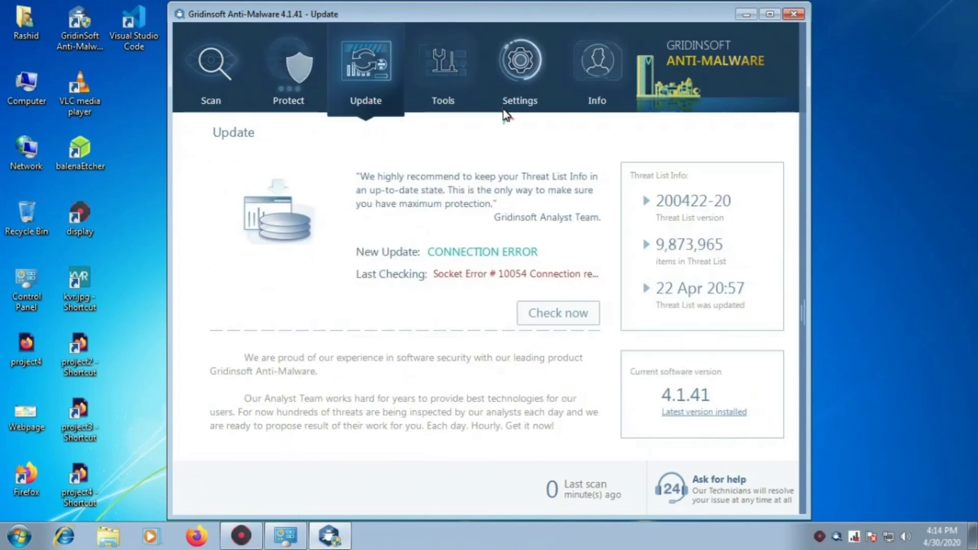
left_click(468, 92)
left_click(517, 94)
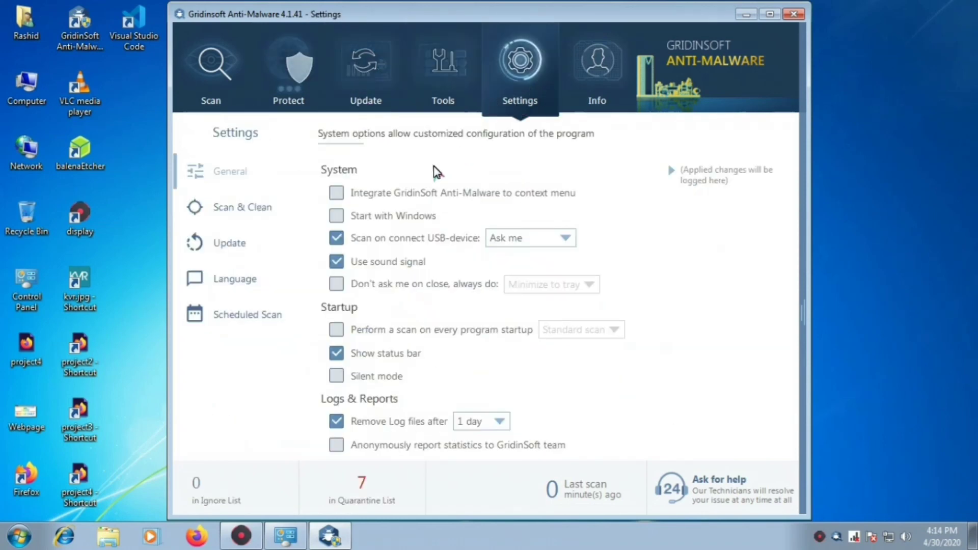
left_click(419, 222)
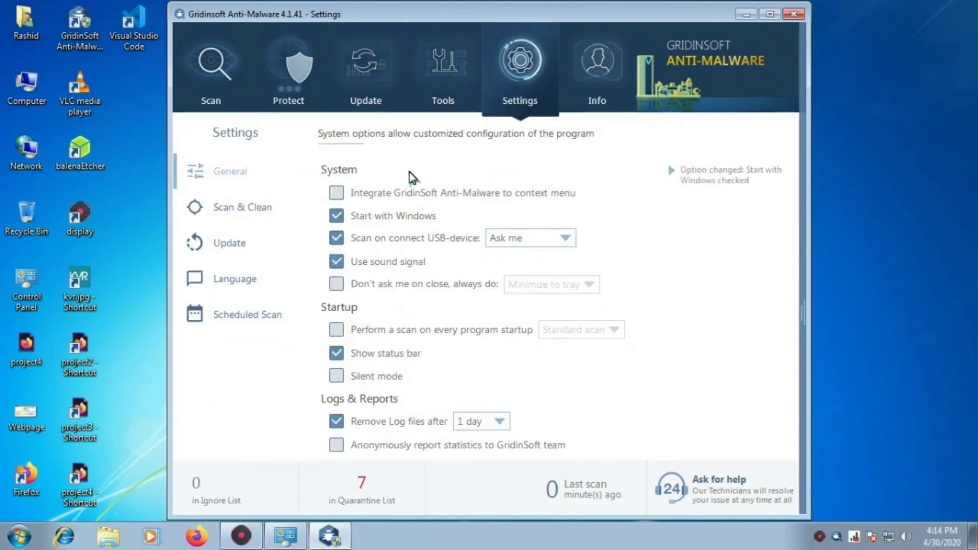
In the Scan & Clean settings, switch Ignore incomplete files on and off again, and enable Deep scan (slow)
left_click(238, 209)
left_click(360, 240)
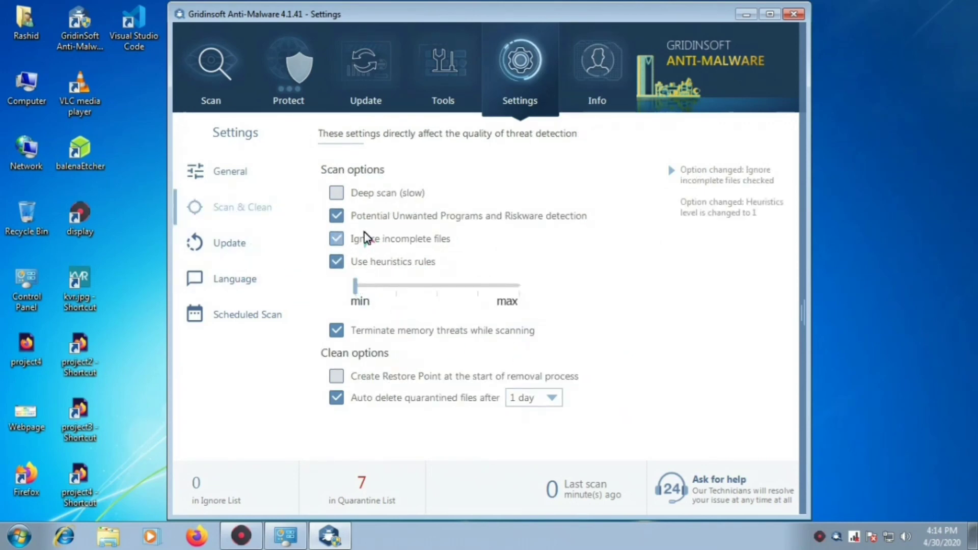
left_click(371, 239)
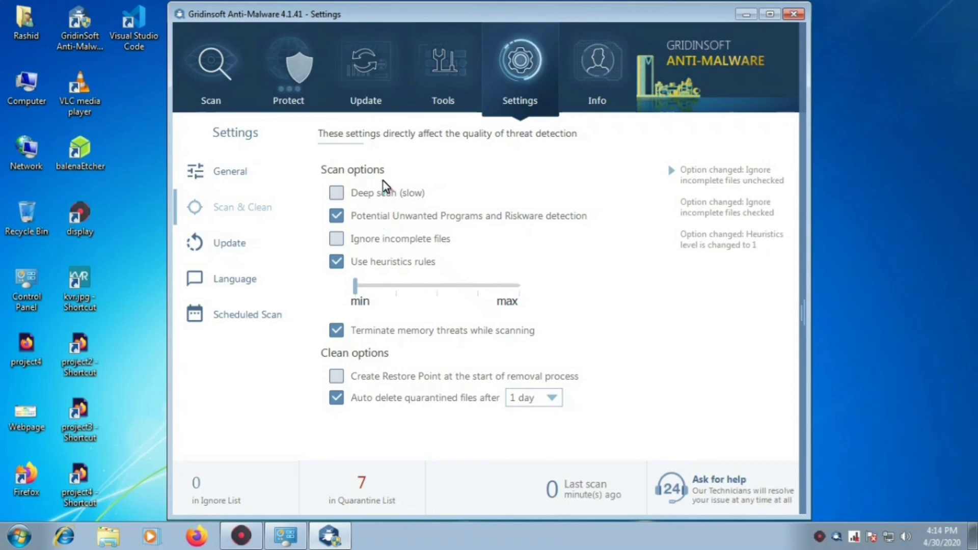
left_click(386, 194)
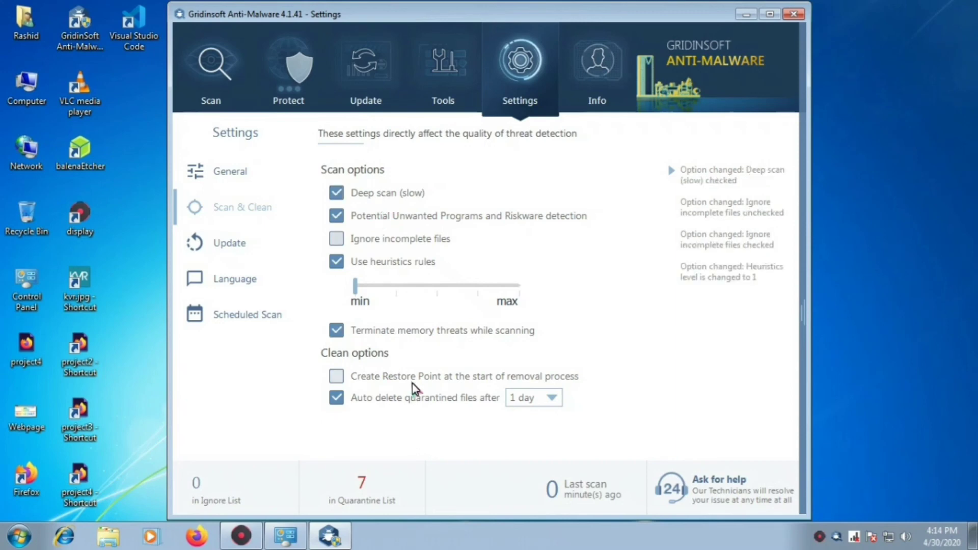
In the Update settings, switch malware database updates before every scan on and off again
left_click(267, 252)
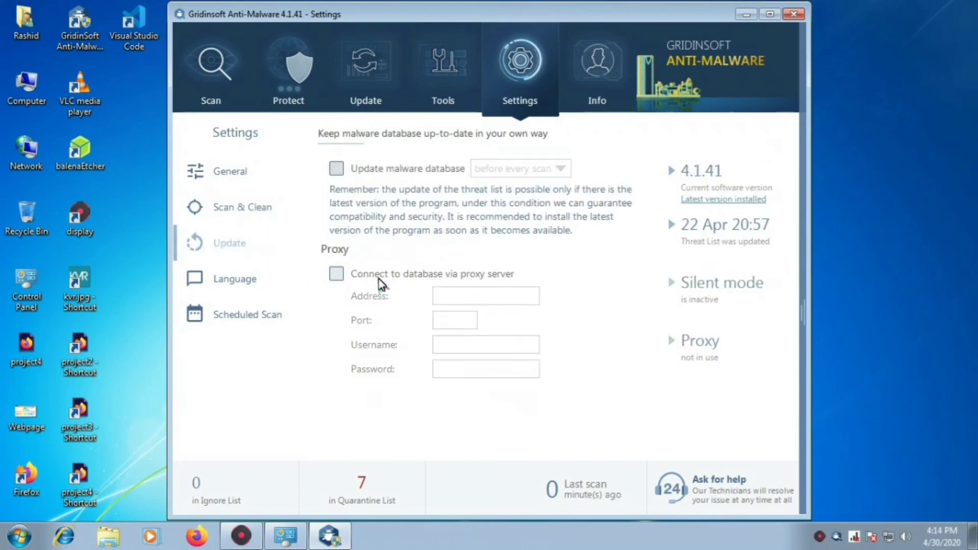
left_click(415, 170)
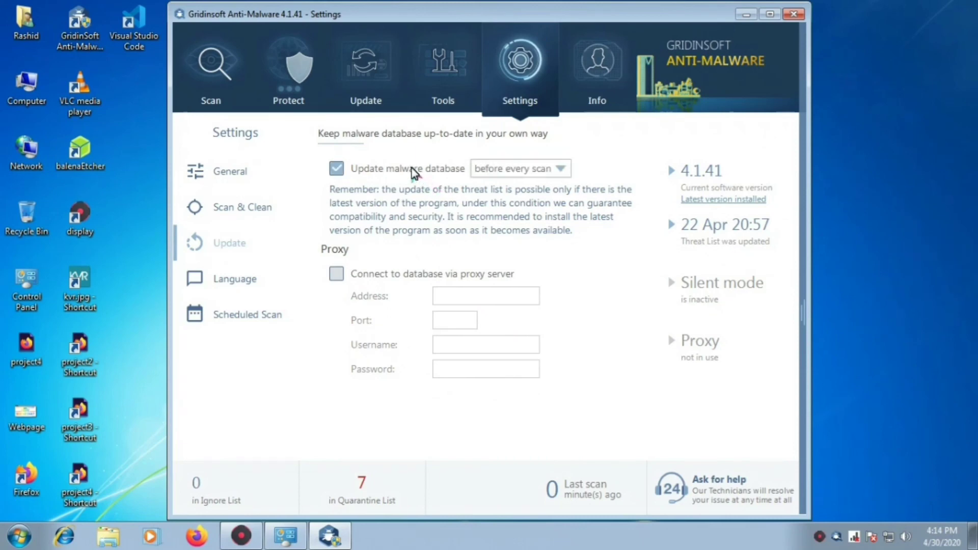
left_click(490, 176)
left_click(416, 170)
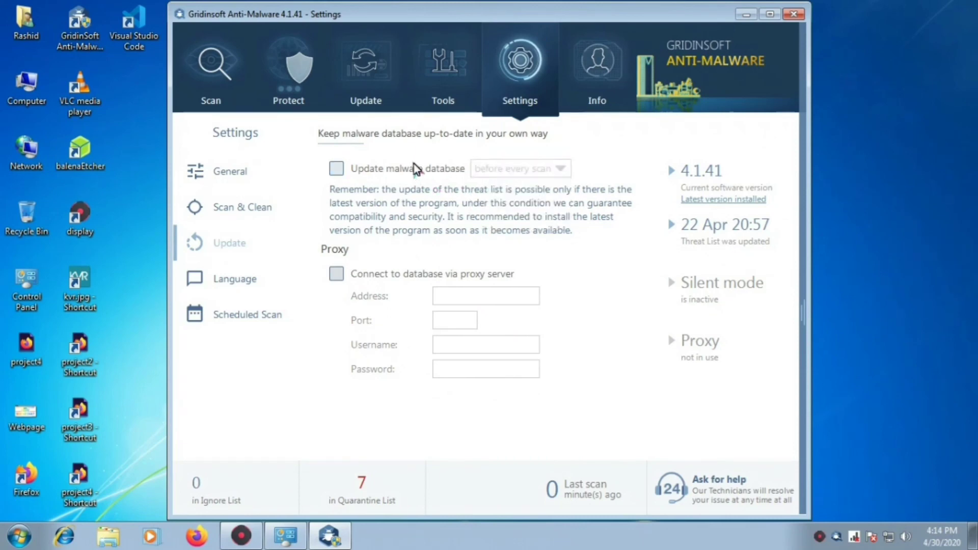
Quit the anti-malware program completely instead of sending it to the tray, and refresh the desktop several times
left_click(794, 14)
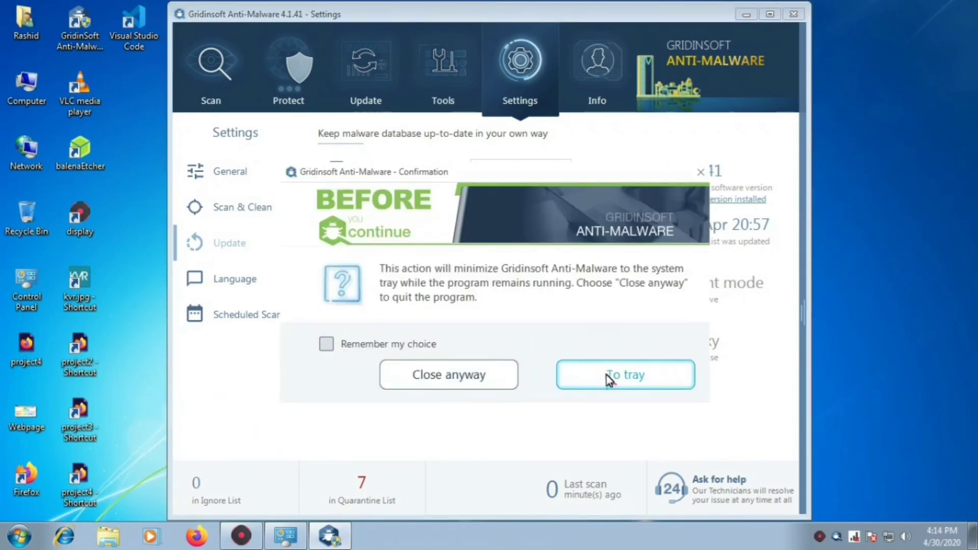
left_click(493, 369)
right_click(477, 211)
left_click(530, 255)
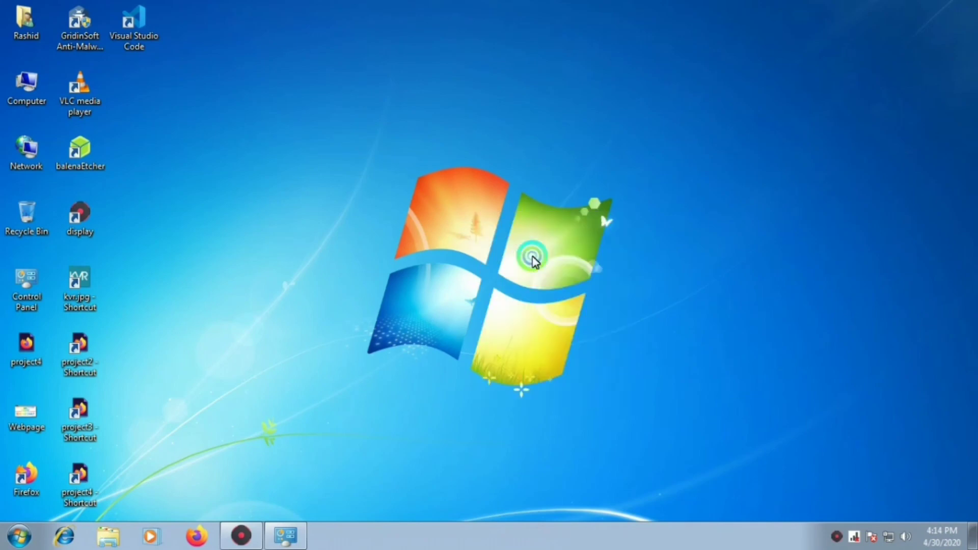
right_click(499, 211)
left_click(511, 256)
right_click(500, 219)
left_click(515, 265)
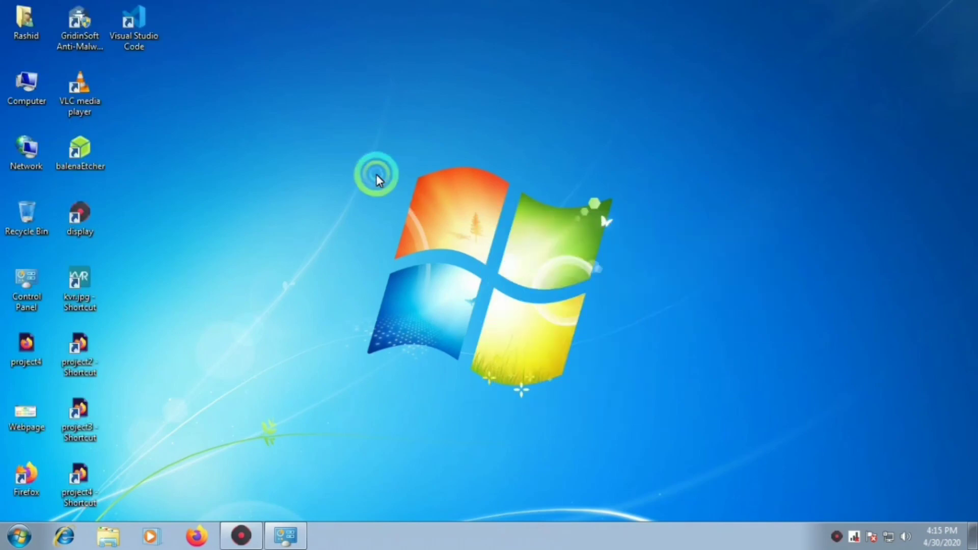
right_click(376, 175)
left_click(401, 221)
right_click(310, 180)
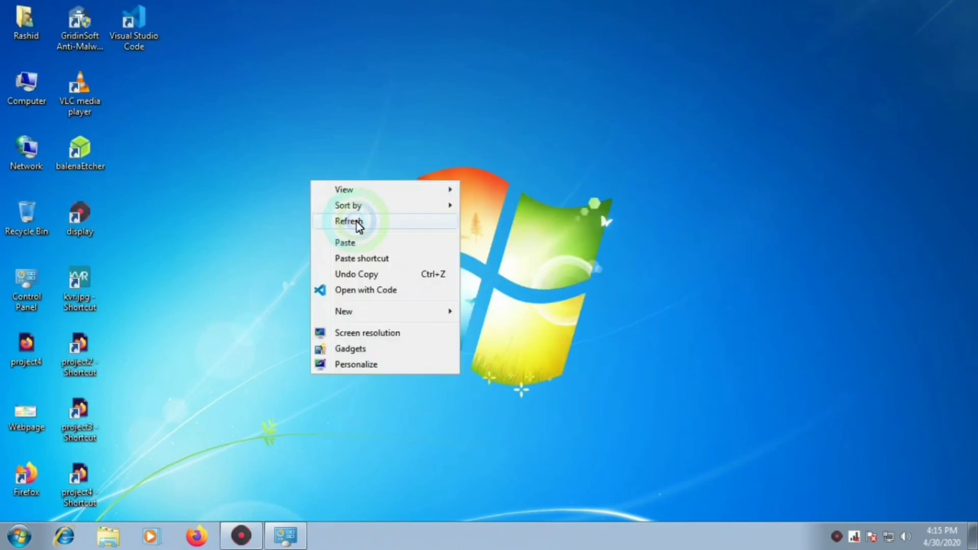
left_click(358, 223)
right_click(273, 189)
left_click(301, 227)
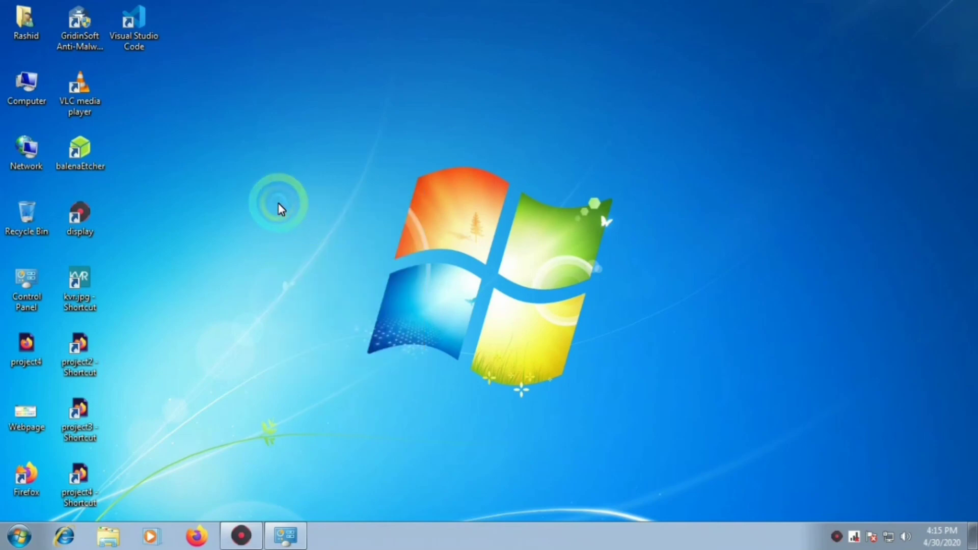